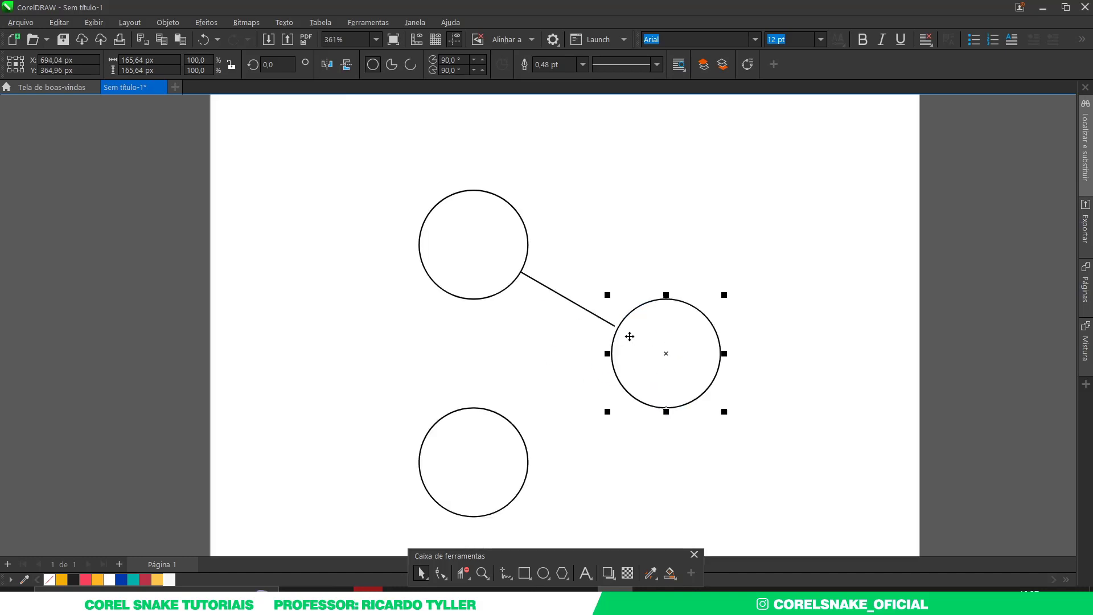
Flip the connecting guide line so it joins the lower-left and right circles, and delete it.
{"action": "scroll", "coordinate": [611, 318], "scroll_direction": "up", "scroll_amount": 5}
{"action": "scroll", "coordinate": [638, 340], "scroll_direction": "down", "scroll_amount": 5}
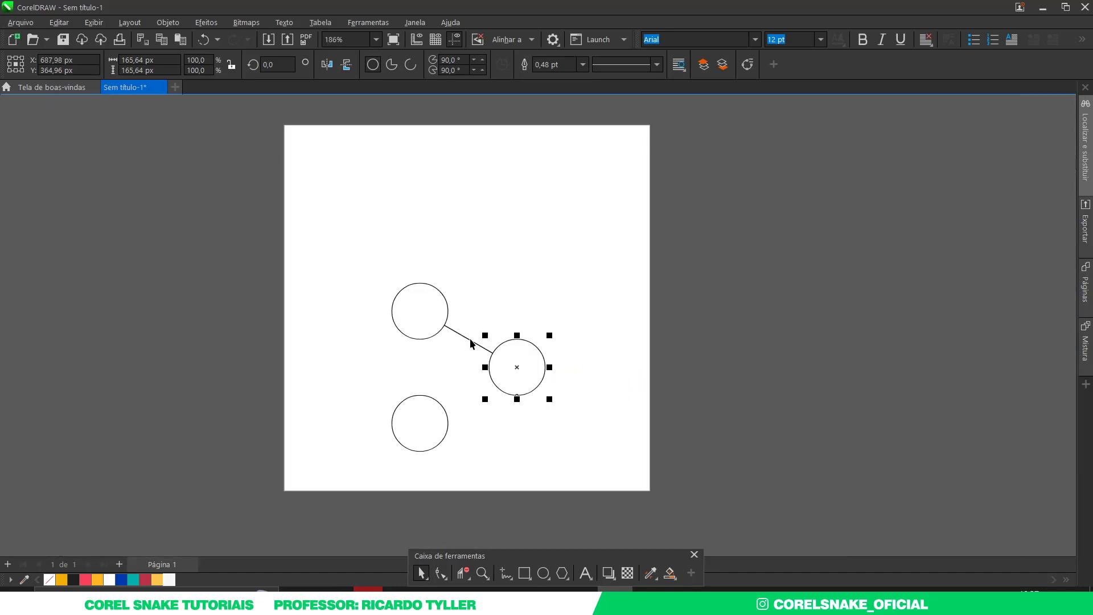
{"action": "left_click", "coordinate": [470, 342]}
{"action": "left_click", "coordinate": [474, 330]}
{"action": "left_click", "coordinate": [474, 329]}
{"action": "mouse_move", "coordinate": [468, 325]}
{"action": "left_mouse_down"}
{"action": "mouse_move", "coordinate": [398, 283]}
{"action": "mouse_move", "coordinate": [427, 434]}
{"action": "left_mouse_up"}
{"action": "left_click", "coordinate": [383, 383]}
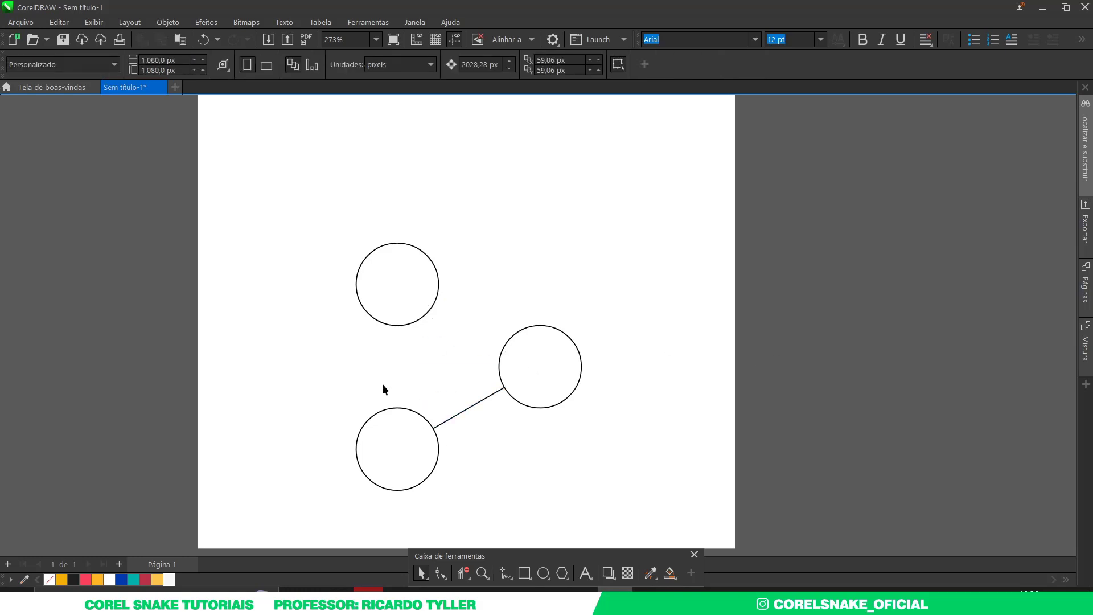
{"action": "left_click", "coordinate": [487, 398]}
{"action": "key", "text": "Delete"}
Select all three circles and move them up together to the centre of the page.
{"action": "scroll", "coordinate": [486, 398], "scroll_direction": "down", "scroll_amount": 2}
{"action": "key", "text": "ctrl+a"}
{"action": "left_click_drag", "start_coordinate": [509, 381], "coordinate": [507, 340]}
{"action": "left_click", "coordinate": [491, 324]}
Draw three straight outer tangent lines joining the circles into a triangle with rounded corners.
{"action": "scroll", "coordinate": [491, 324], "scroll_direction": "up", "scroll_amount": 1}
{"action": "scroll", "coordinate": [491, 329], "scroll_direction": "up", "scroll_amount": 2}
{"action": "key", "text": "F5"}
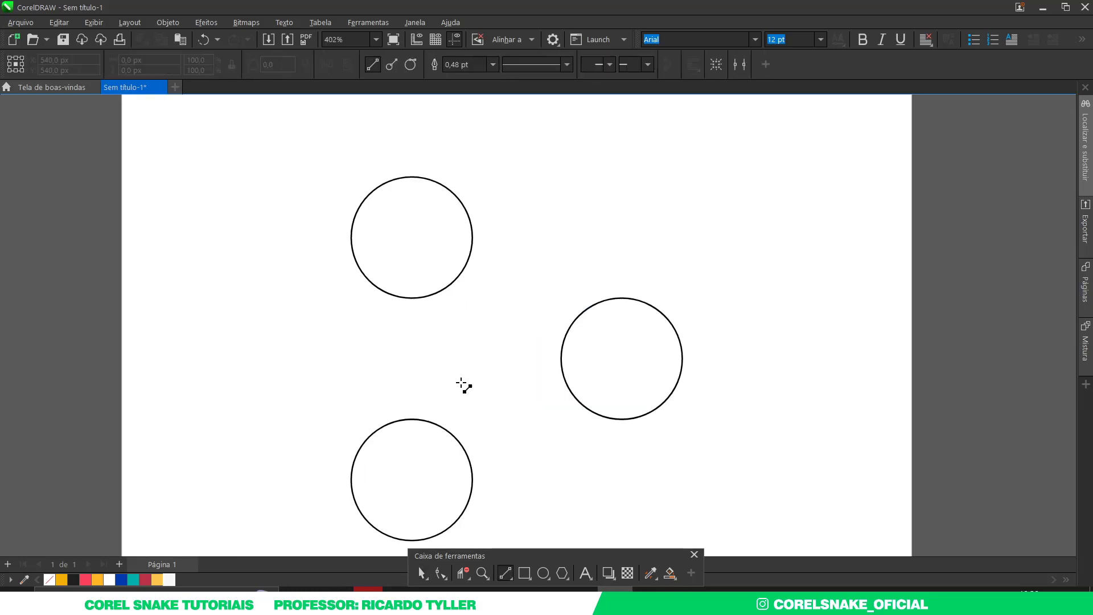
{"action": "left_click_drag", "start_coordinate": [449, 189], "coordinate": [655, 306]}
{"action": "left_click_drag", "start_coordinate": [660, 404], "coordinate": [448, 523]}
{"action": "left_click_drag", "start_coordinate": [351, 231], "coordinate": [352, 485]}
Delete the inner arcs of the three circles so only the rounded triangle outline is left.
{"action": "scroll", "coordinate": [518, 453], "scroll_direction": "down", "scroll_amount": 2}
{"action": "left_click", "coordinate": [669, 572]}
{"action": "left_click", "coordinate": [478, 432]}
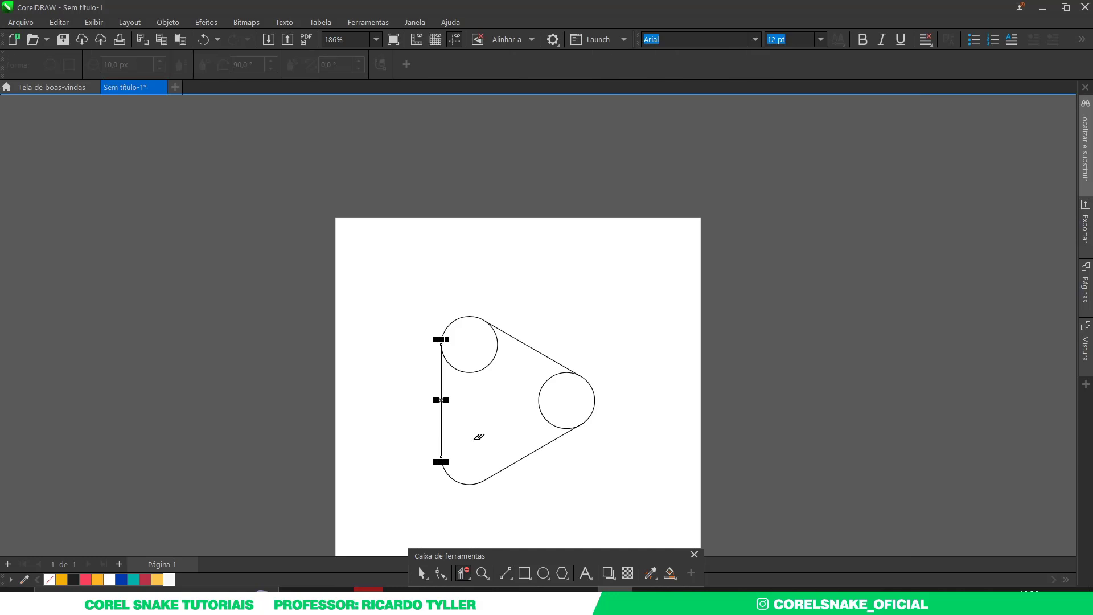
{"action": "left_click", "coordinate": [539, 393]}
{"action": "left_click", "coordinate": [475, 371]}
Create an orange-filled rounded triangle from the enclosed area and remove the original construction outlines.
{"action": "left_click", "coordinate": [483, 418]}
{"action": "key", "text": "space"}
{"action": "left_click_drag", "start_coordinate": [520, 439], "coordinate": [622, 439]}
{"action": "left_click_drag", "start_coordinate": [334, 256], "coordinate": [597, 491]}
{"action": "scroll", "coordinate": [515, 387], "scroll_direction": "down", "scroll_amount": 2}
Centre the orange triangle on the page and scale it to 52.1%, about 236 × 259 px.
{"action": "key", "text": "p"}
{"action": "left_click_drag", "start_coordinate": [553, 340], "coordinate": [545, 363]}
{"action": "scroll", "coordinate": [530, 384], "scroll_direction": "up", "scroll_amount": 3}
{"action": "scroll", "coordinate": [530, 383], "scroll_direction": "down", "scroll_amount": 1}
{"action": "left_click", "coordinate": [800, 436]}
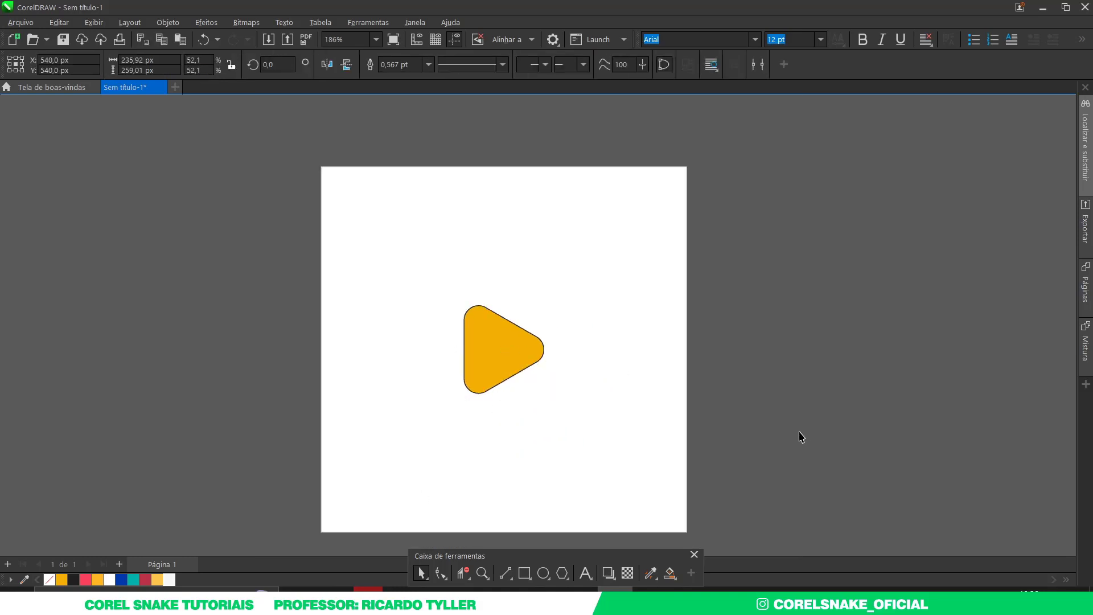
Create a page-sized rectangle with corners fully rounded into a circle, and scale it about its centre to 61%, about 658 px wide.
{"action": "left_click", "coordinate": [672, 501]}
{"action": "left_click", "coordinate": [440, 573]}
{"action": "left_click_drag", "start_coordinate": [317, 165], "coordinate": [503, 167]}
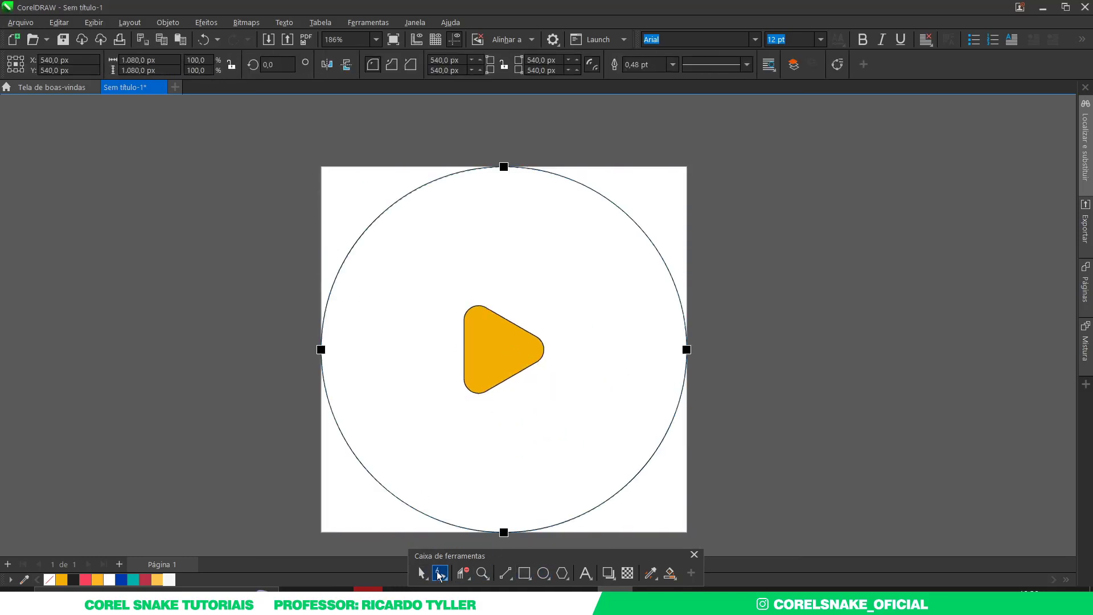
{"action": "key", "text": "space"}
{"action": "left_click_drag", "start_coordinate": [690, 536], "coordinate": [622, 489]}
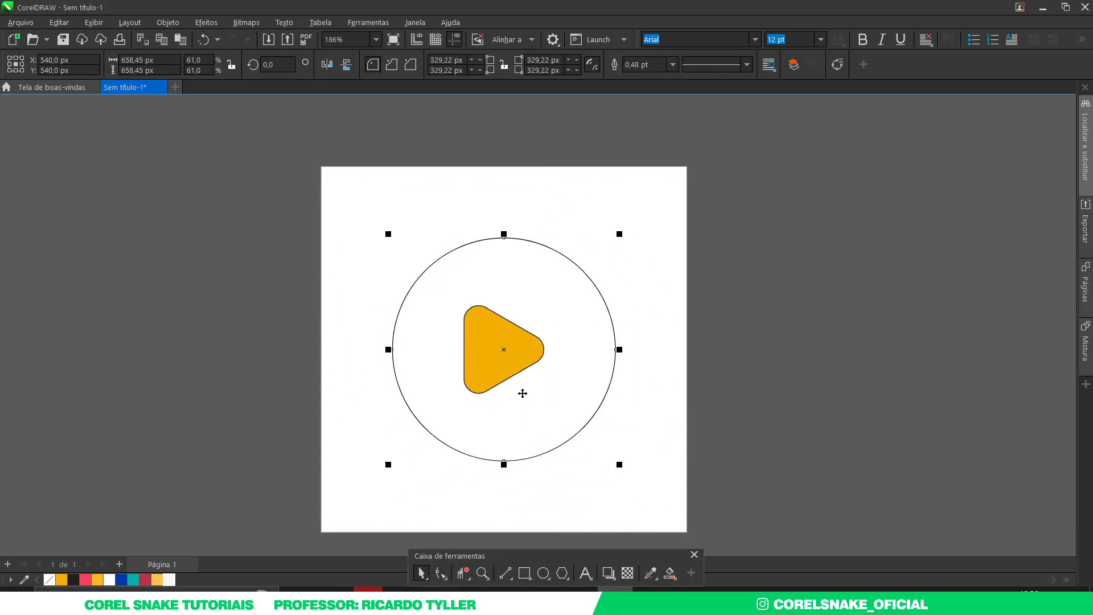
Move the orange triangle slightly right of the circle's centre, to X about 560 px.
{"action": "scroll", "coordinate": [522, 393], "scroll_direction": "up", "scroll_amount": 1}
{"action": "left_click", "coordinate": [471, 305]}
{"action": "left_click_drag", "start_coordinate": [470, 305], "coordinate": [478, 317]}
{"action": "scroll", "coordinate": [478, 317], "scroll_direction": "up", "scroll_amount": 1}
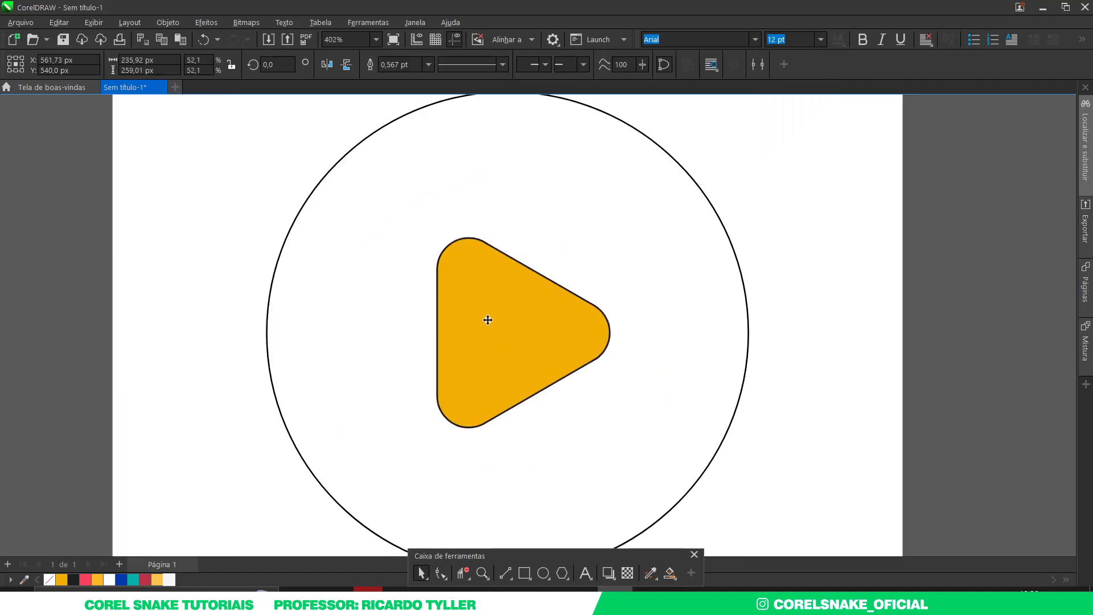
{"action": "scroll", "coordinate": [487, 320], "scroll_direction": "down", "scroll_amount": 1}
{"action": "scroll", "coordinate": [483, 323], "scroll_direction": "down", "scroll_amount": 1}
{"action": "left_click", "coordinate": [630, 347]}
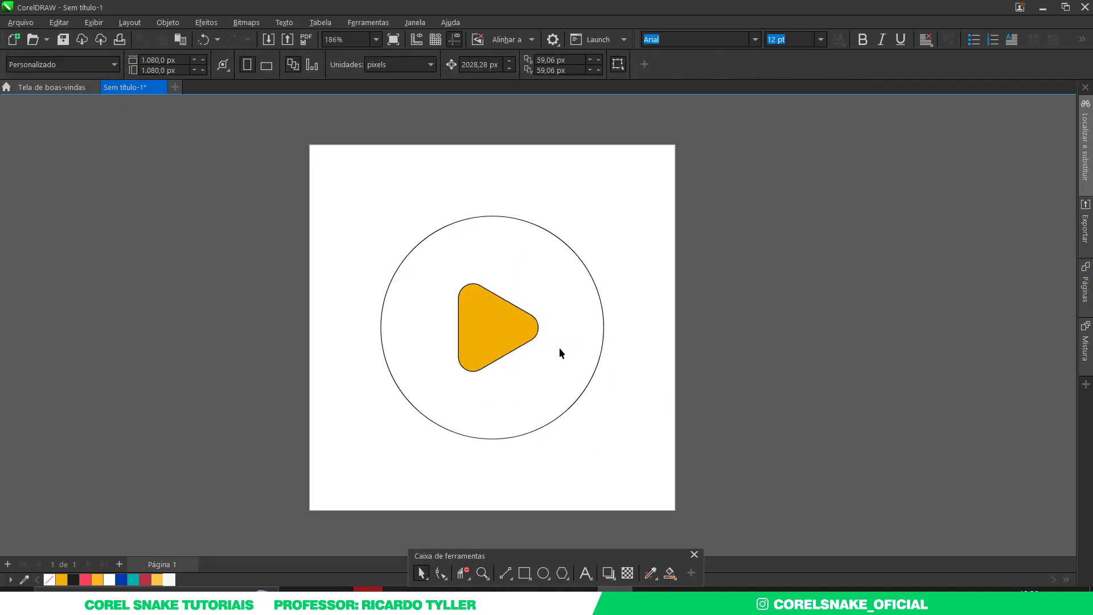
{"action": "left_click", "coordinate": [603, 327]}
{"action": "left_click_drag", "start_coordinate": [603, 328], "coordinate": [552, 341]}
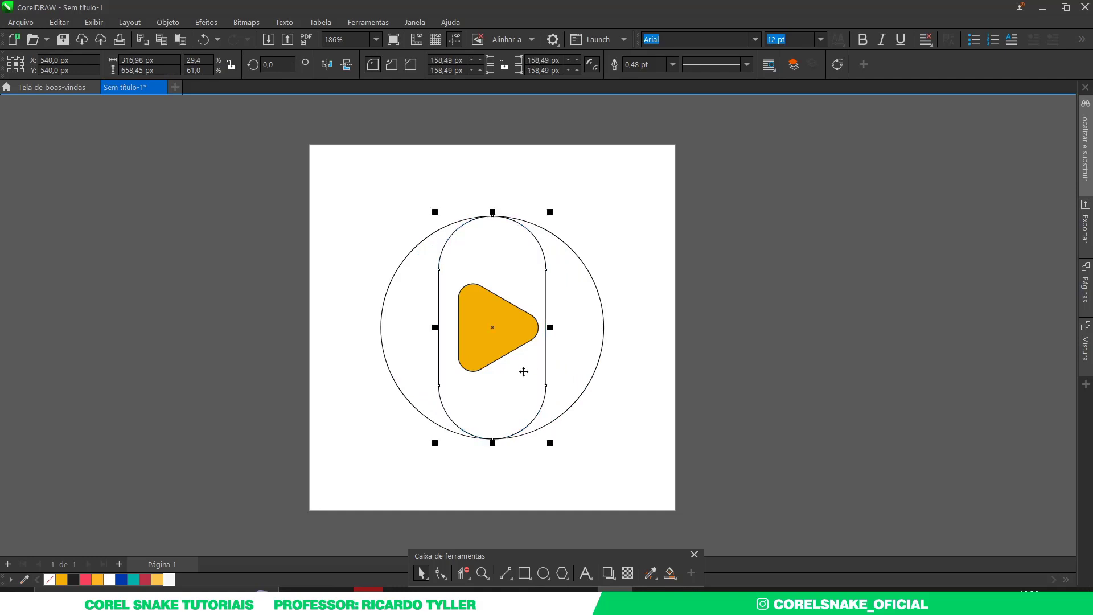
{"action": "key", "text": "ctrl+z"}
{"action": "key", "text": "Tab"}
{"action": "key", "text": "Escape"}
Draw a square about 424 px wide and place it over the lower-right part of the circle.
{"action": "left_click", "coordinate": [524, 573]}
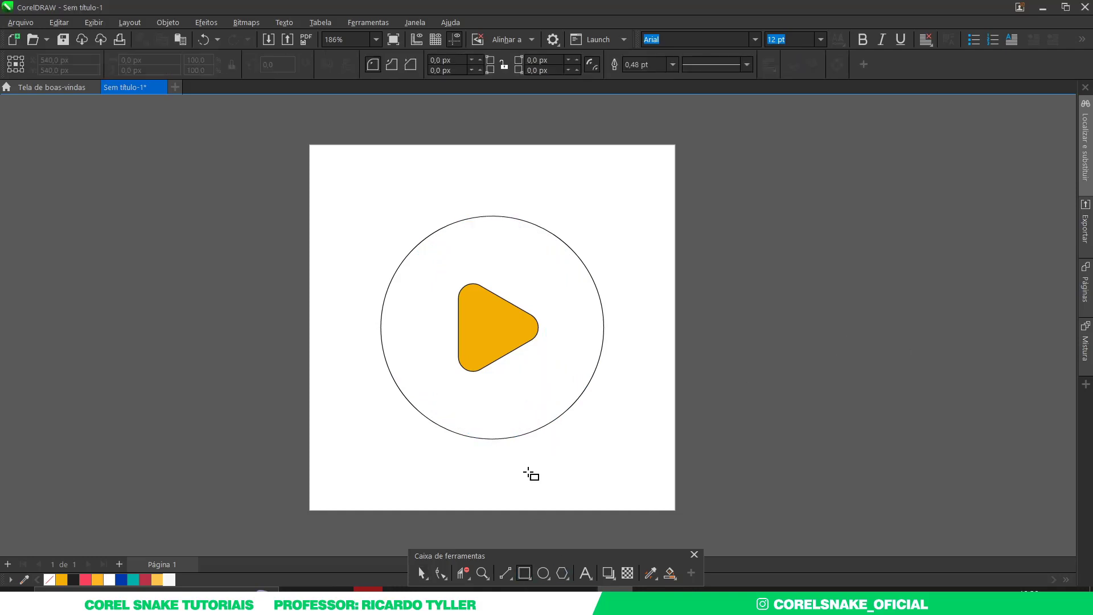
{"action": "left_click_drag", "start_coordinate": [527, 468], "coordinate": [603, 542]}
{"action": "key", "text": "space"}
{"action": "left_click_drag", "start_coordinate": [580, 471], "coordinate": [579, 410]}
Round the square's corners to about 105 px and stretch it to about 615 × 473 px.
{"action": "key", "text": "F10"}
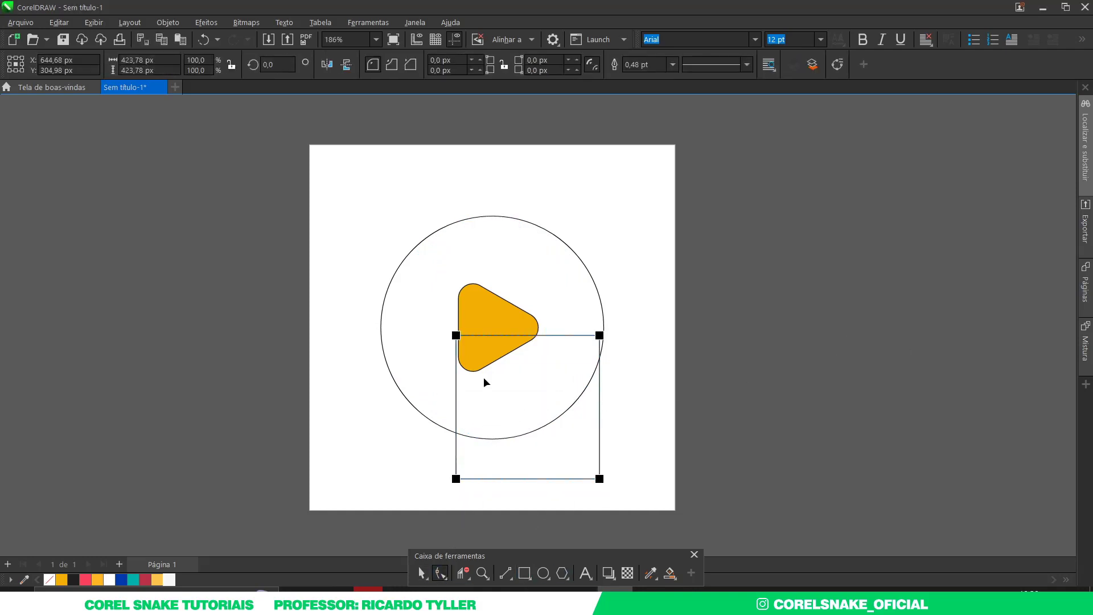
{"action": "left_click_drag", "start_coordinate": [456, 478], "coordinate": [491, 479]}
{"action": "key", "text": "space"}
{"action": "left_click_drag", "start_coordinate": [605, 407], "coordinate": [638, 407]}
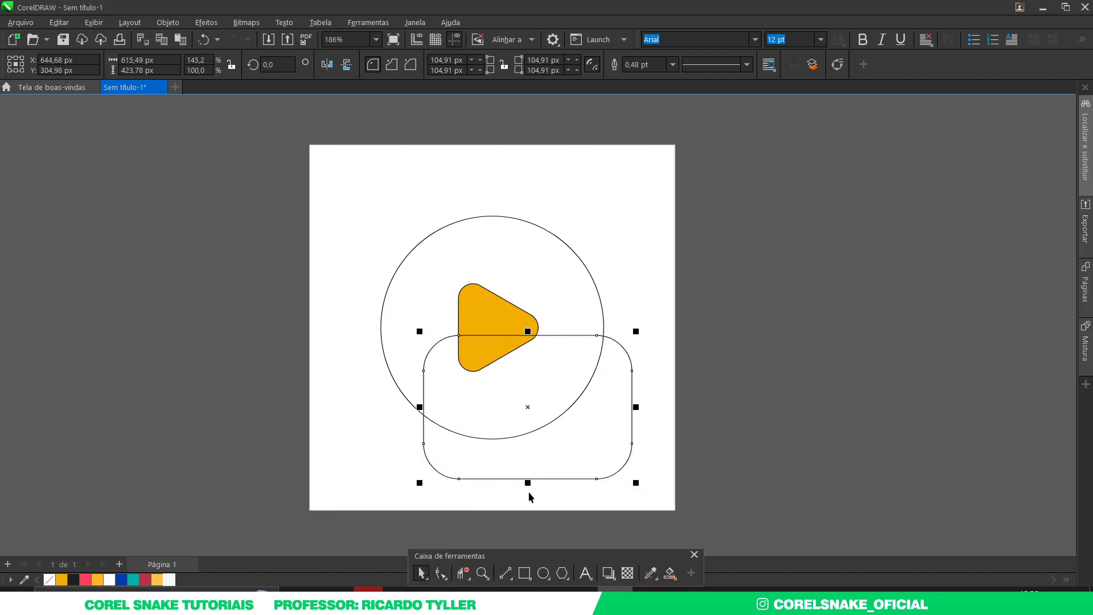
{"action": "left_click_drag", "start_coordinate": [528, 491], "coordinate": [528, 507]}
Increase the rounded rectangle's corner radius to about 155 px and set its width to about 660 px.
{"action": "left_click", "coordinate": [439, 573]}
{"action": "left_click_drag", "start_coordinate": [463, 335], "coordinate": [541, 378]}
{"action": "key", "text": "space"}
{"action": "scroll", "coordinate": [636, 415], "scroll_direction": "up", "scroll_amount": 2}
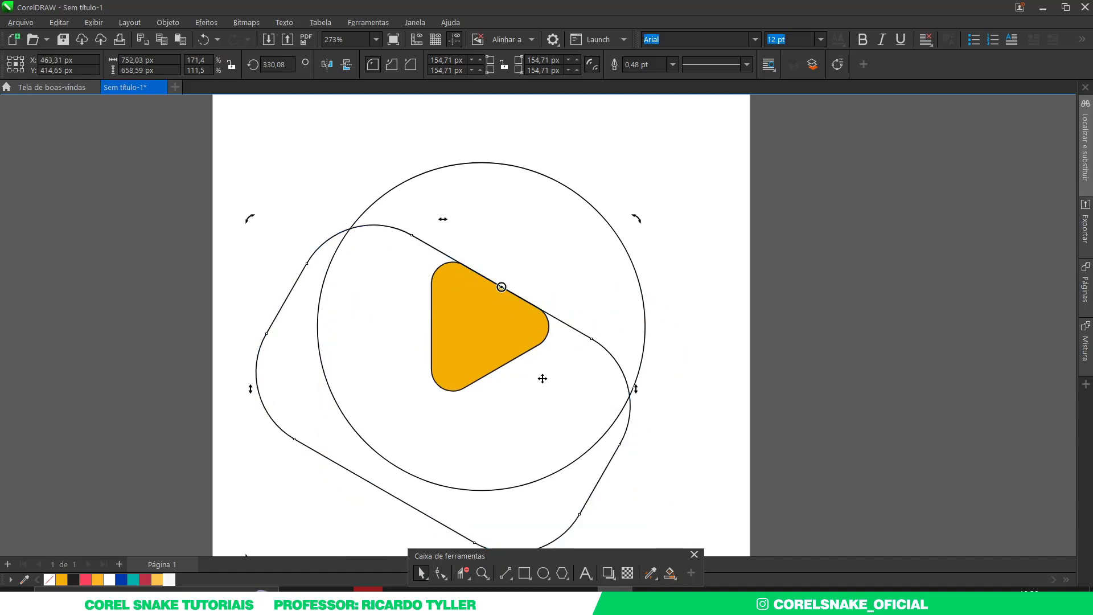
{"action": "key", "text": "ctrl+z"}
{"action": "left_click_drag", "start_coordinate": [688, 405], "coordinate": [668, 406]}
{"action": "left_click", "coordinate": [524, 288]}
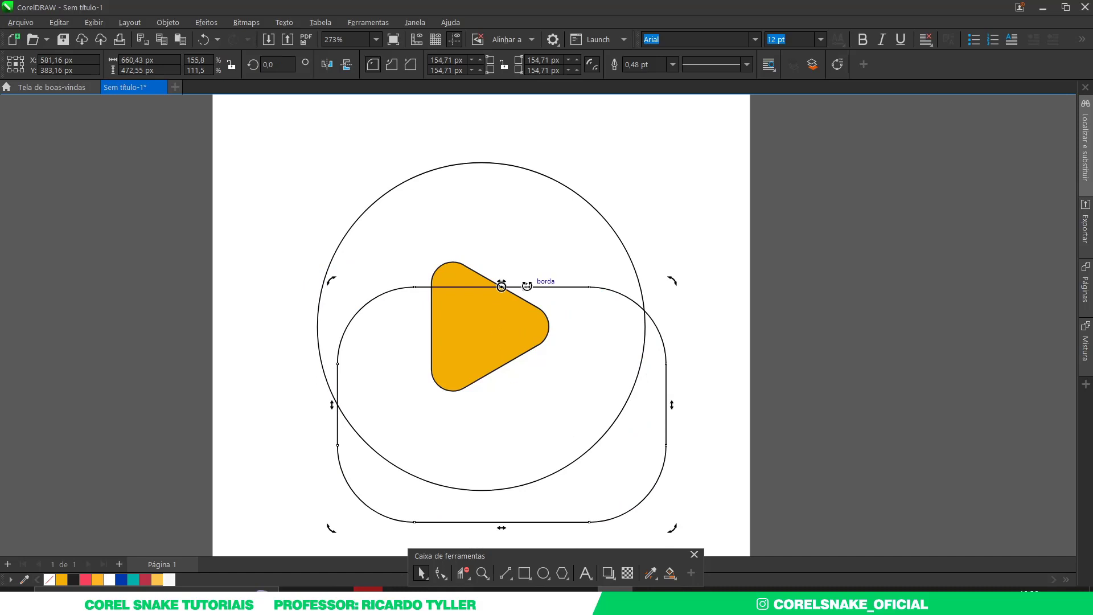
{"action": "left_click_drag", "start_coordinate": [524, 289], "coordinate": [536, 317]}
{"action": "key", "text": "ctrl+z"}
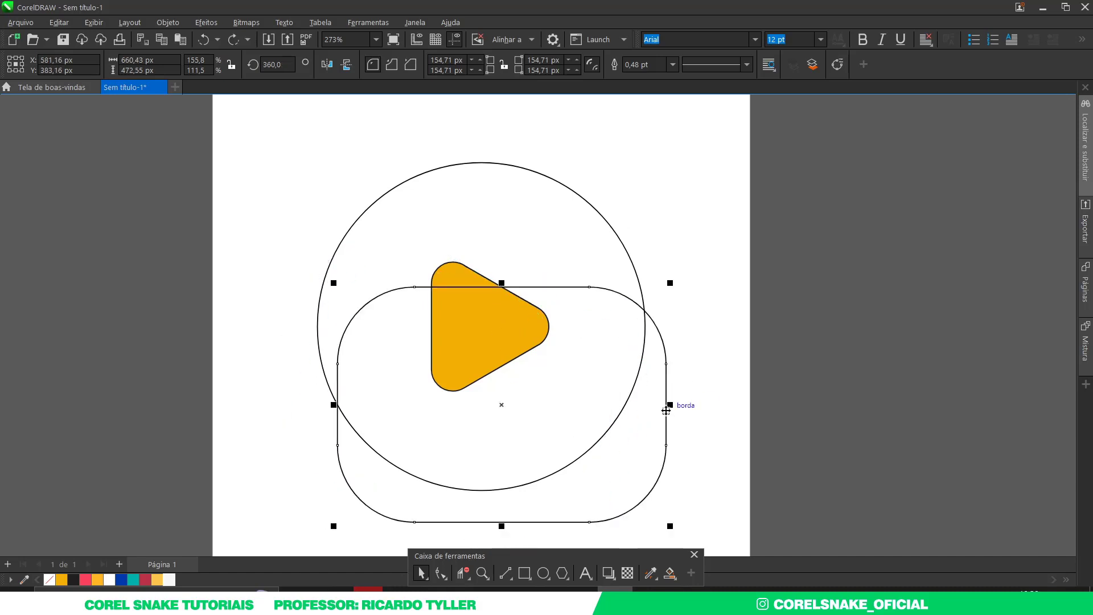
Narrow the rounded rectangle to 148.8% width and rotate it to about 330.08° along the triangle's upper-right edge.
{"action": "left_click_drag", "start_coordinate": [666, 409], "coordinate": [650, 410]}
{"action": "left_click", "coordinate": [504, 286]}
{"action": "left_click_drag", "start_coordinate": [513, 287], "coordinate": [549, 347]}
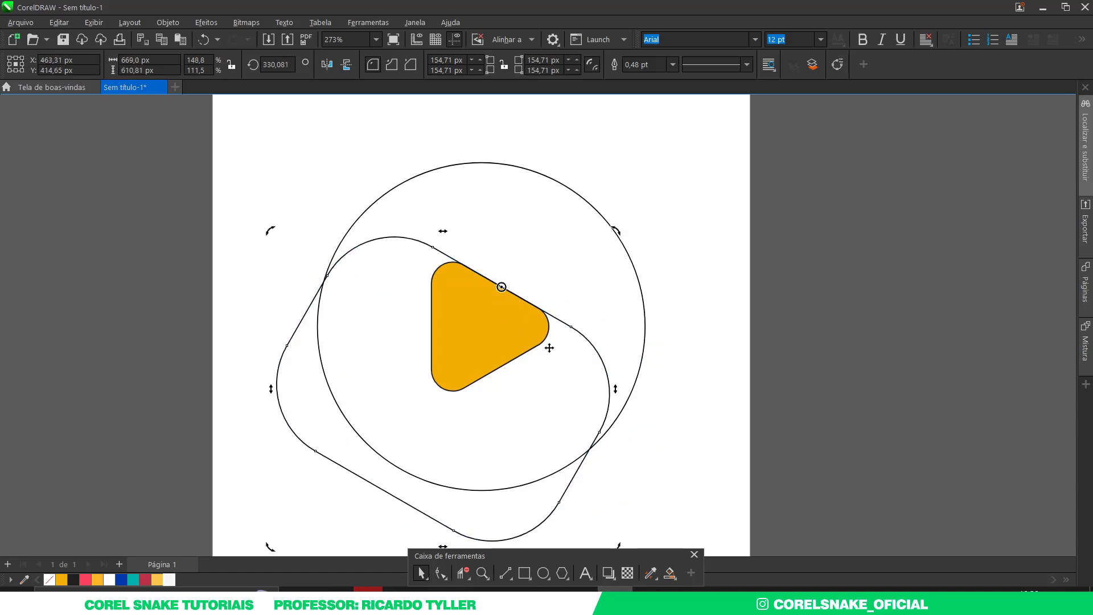
Duplicate the rounded rectangle twice and rotate the copies into place along the other two triangle edges.
{"action": "key", "text": "ctrl+d"}
{"action": "left_click_drag", "start_coordinate": [438, 402], "coordinate": [527, 379]}
{"action": "key", "text": "ctrl+d"}
{"action": "left_click_drag", "start_coordinate": [474, 309], "coordinate": [556, 366]}
{"action": "mouse_move", "coordinate": [464, 223]}
{"action": "left_mouse_down"}
{"action": "mouse_move", "coordinate": [440, 325]}
{"action": "mouse_move", "coordinate": [467, 345]}
{"action": "mouse_move", "coordinate": [434, 307]}
{"action": "mouse_move", "coordinate": [463, 308]}
{"action": "left_mouse_up"}
Delete the overlapping rounded-rectangle segments around the triangle so the remaining curves form a three-part swirl.
{"action": "scroll", "coordinate": [463, 307], "scroll_direction": "down", "scroll_amount": 2}
{"action": "key", "text": "x"}
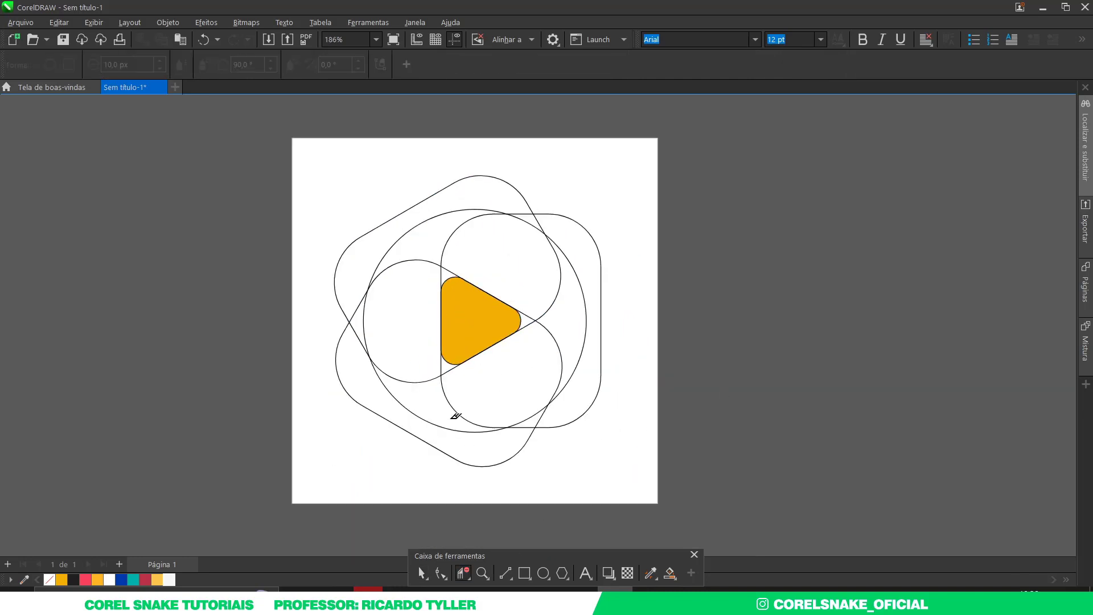
{"action": "left_click", "coordinate": [455, 416]}
{"action": "scroll", "coordinate": [529, 283], "scroll_direction": "up", "scroll_amount": 2}
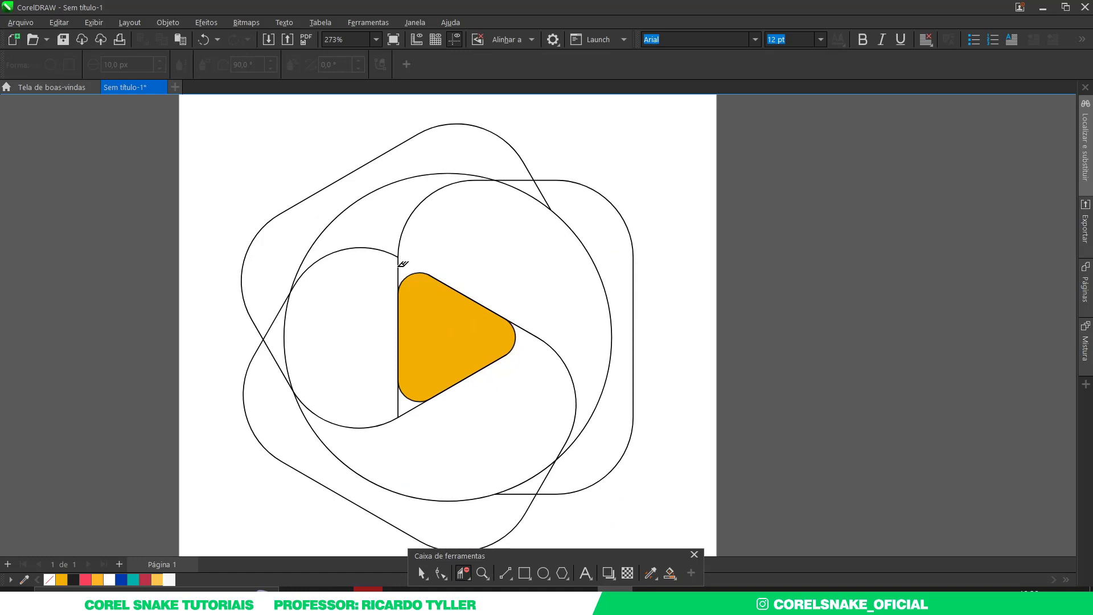
{"action": "left_click", "coordinate": [398, 405]}
Fill the three swirl sections inside the circle with orange as separate shapes.
{"action": "key", "text": "g"}
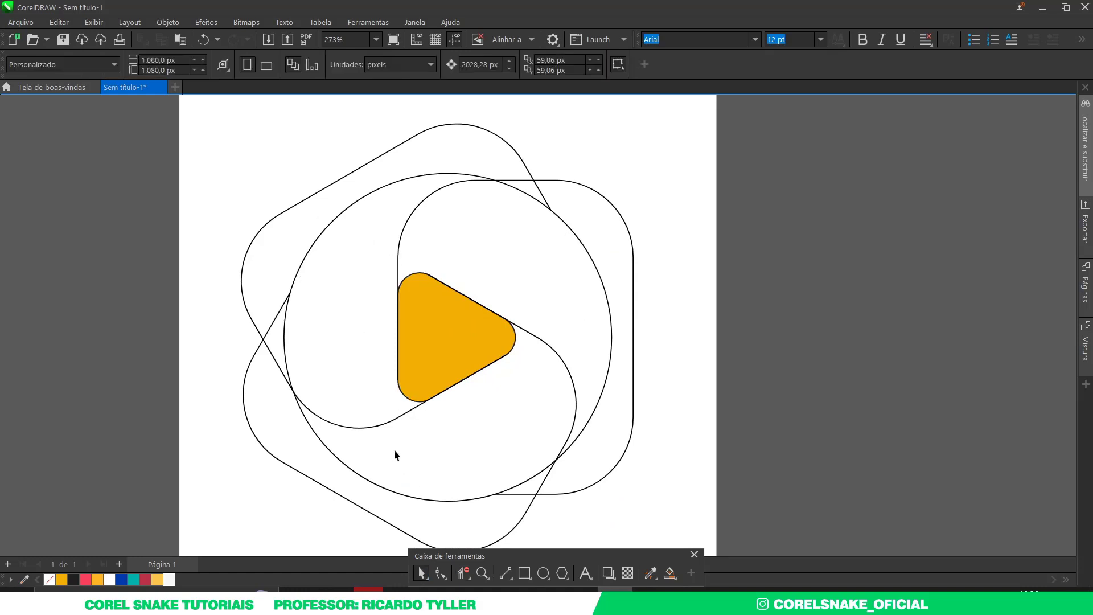
{"action": "scroll", "coordinate": [394, 449], "scroll_direction": "down", "scroll_amount": 2}
{"action": "left_click", "coordinate": [417, 439]}
Delete the leftover rounded-rectangle outlines that extend beyond the circle.
{"action": "left_click", "coordinate": [422, 572]}
{"action": "left_click", "coordinate": [288, 342]}
{"action": "key", "text": "Delete"}
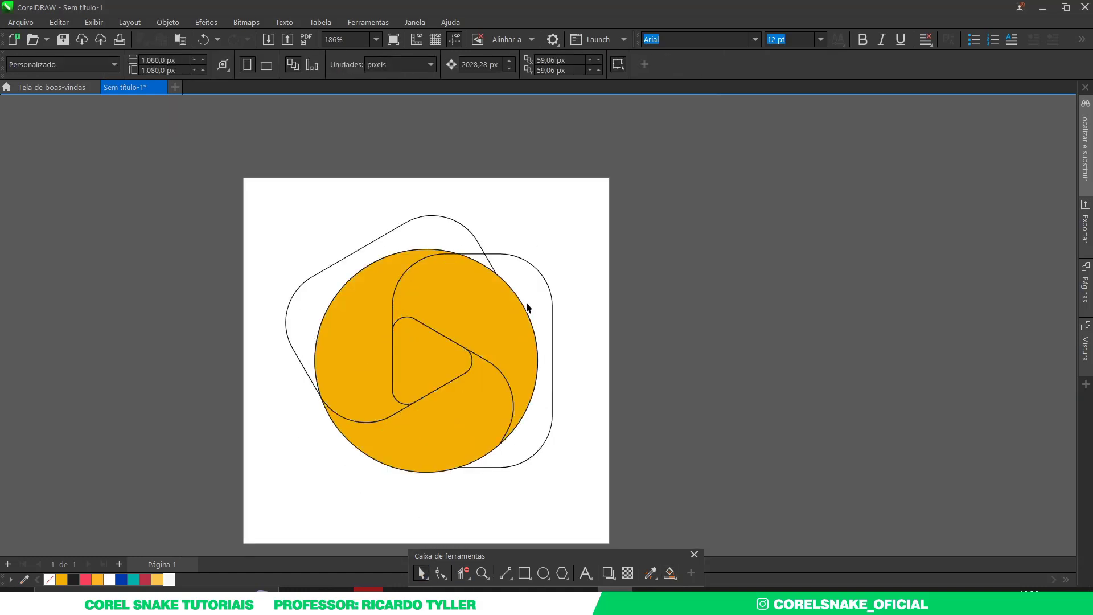
{"action": "left_click", "coordinate": [552, 319]}
{"action": "key", "text": "Delete"}
Recolour the whole logo in lighter orange and remove its outlines.
{"action": "left_click", "coordinate": [102, 580]}
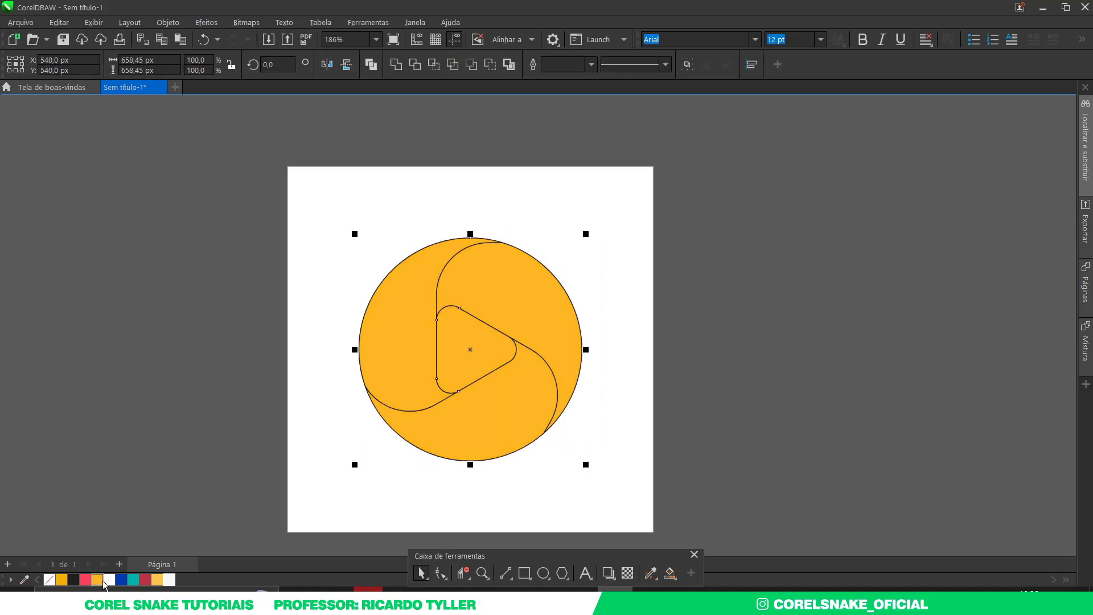
{"action": "right_click", "coordinate": [49, 579]}
{"action": "left_click", "coordinate": [644, 373]}
Fill the centre triangle with white and add a page-sized rectangle framing the page.
{"action": "left_click", "coordinate": [472, 349]}
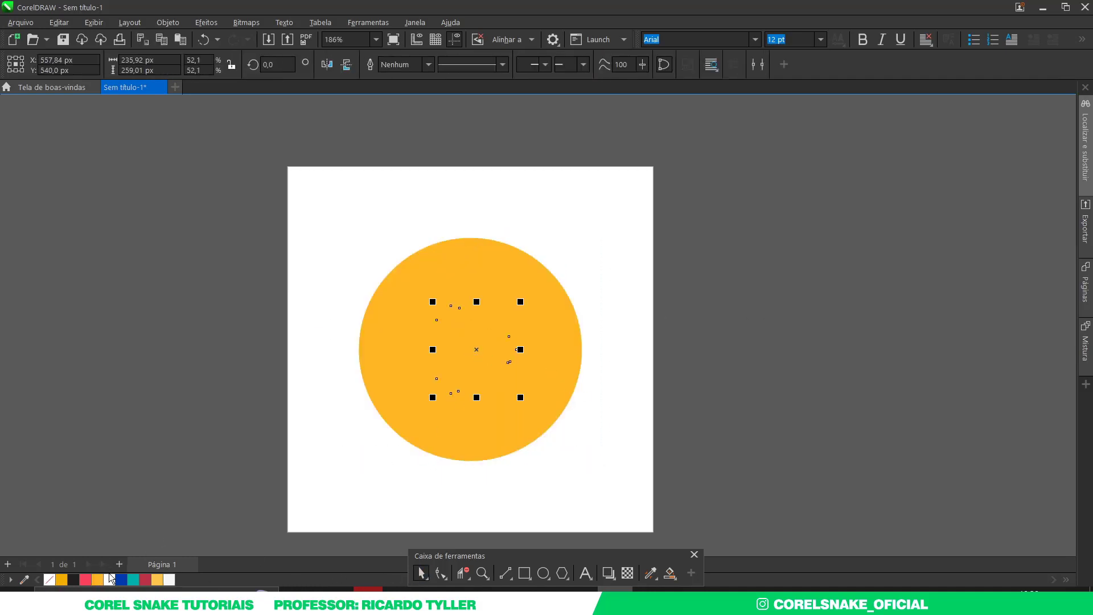
{"action": "left_click", "coordinate": [109, 579]}
{"action": "left_click", "coordinate": [804, 318]}
{"action": "double_click", "coordinate": [421, 572]}
{"action": "key", "text": "shift+F2"}
{"action": "left_click", "coordinate": [852, 366]}
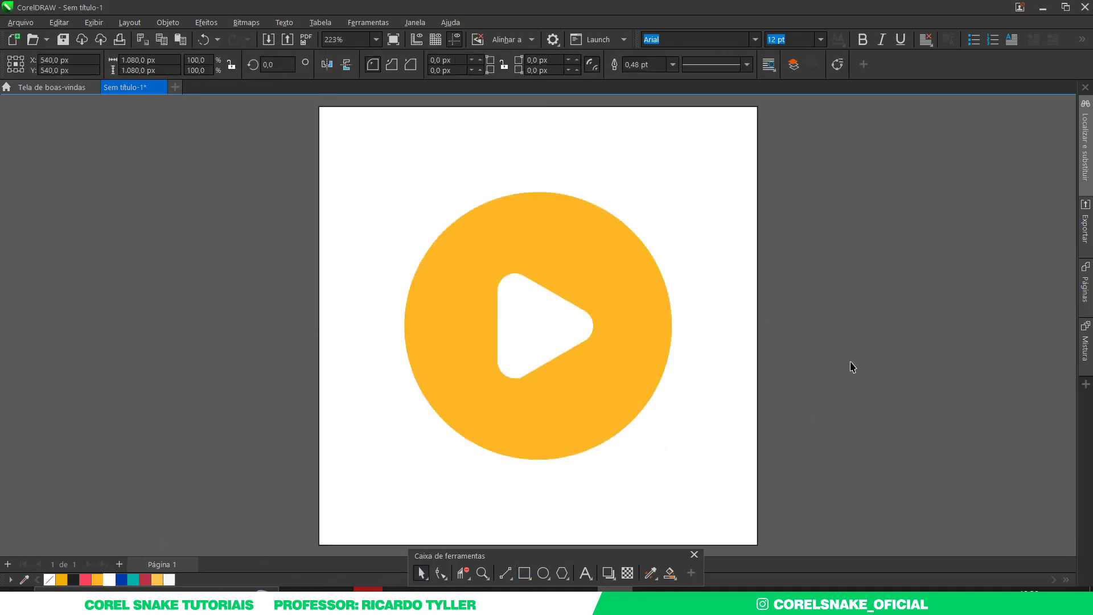
Apply a linear orange-to-dark-red gradient to each of the three swirl sections, darkest along the curved overlaps.
{"action": "left_click", "coordinate": [573, 390]}
{"action": "key", "text": "g"}
{"action": "left_click", "coordinate": [145, 580]}
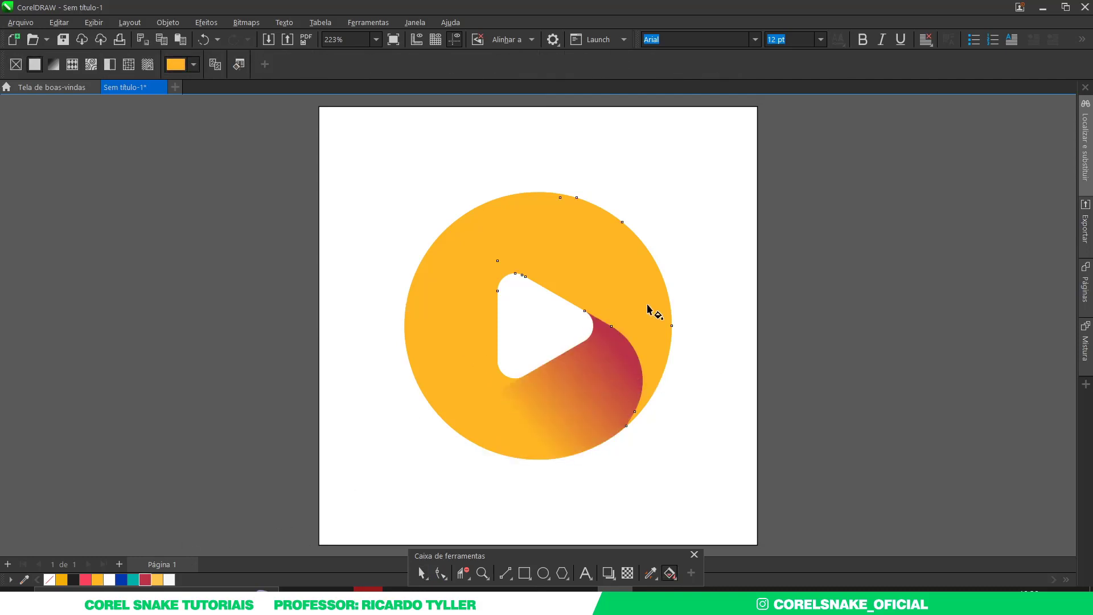
{"action": "left_click_drag", "start_coordinate": [543, 239], "coordinate": [647, 304]}
{"action": "left_click", "coordinate": [145, 580]}
{"action": "left_click_drag", "start_coordinate": [451, 281], "coordinate": [464, 378]}
{"action": "left_click", "coordinate": [145, 579]}
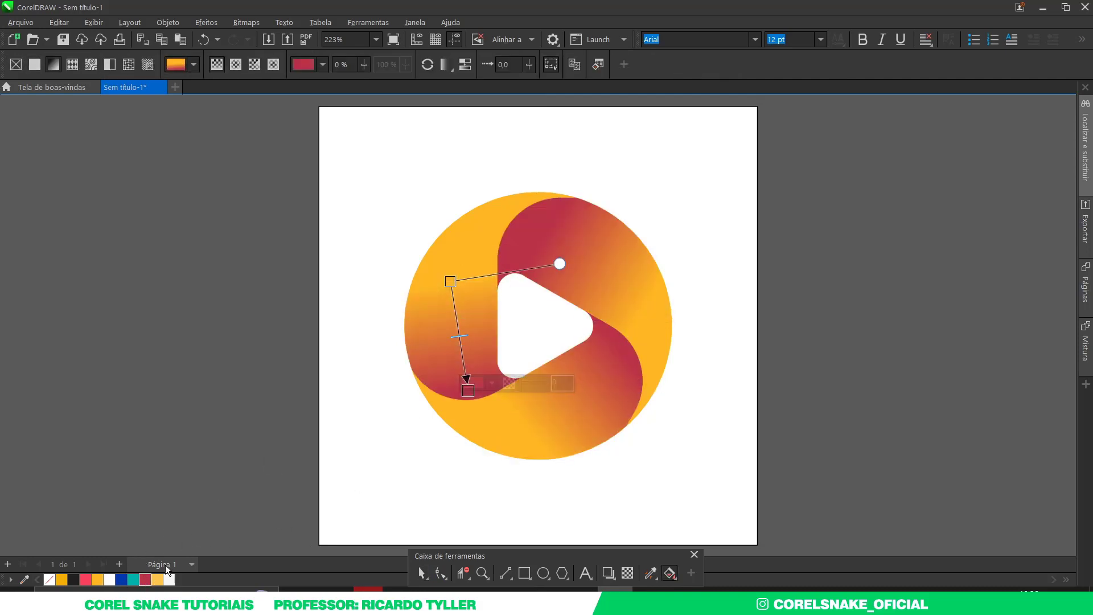
{"action": "key", "text": "space"}
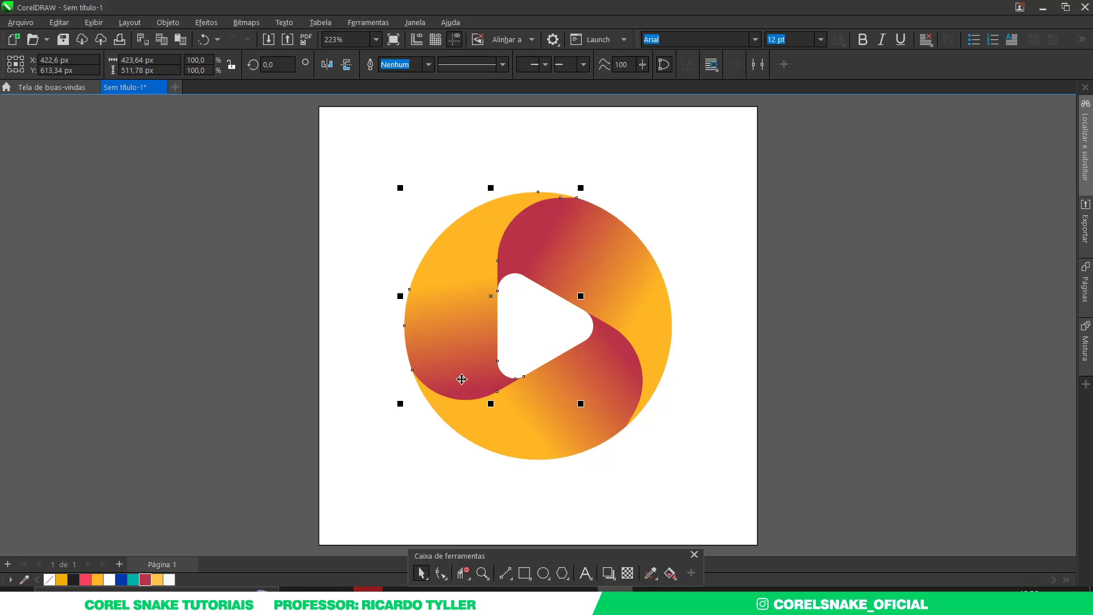
Change the dark red end colour of all three section gradients to bright pinkish red.
{"action": "key", "text": "g"}
{"action": "left_click", "coordinate": [462, 379]}
{"action": "left_click", "coordinate": [85, 579]}
{"action": "left_click", "coordinate": [603, 405]}
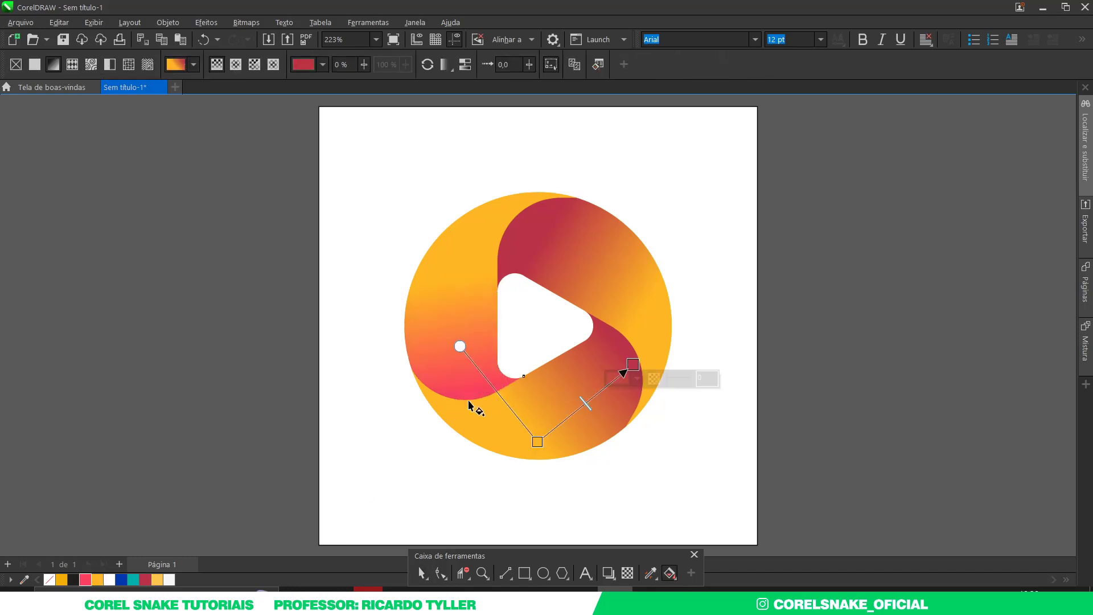
{"action": "key", "text": "Tab"}
{"action": "left_click_drag", "start_coordinate": [139, 536], "coordinate": [544, 240]}
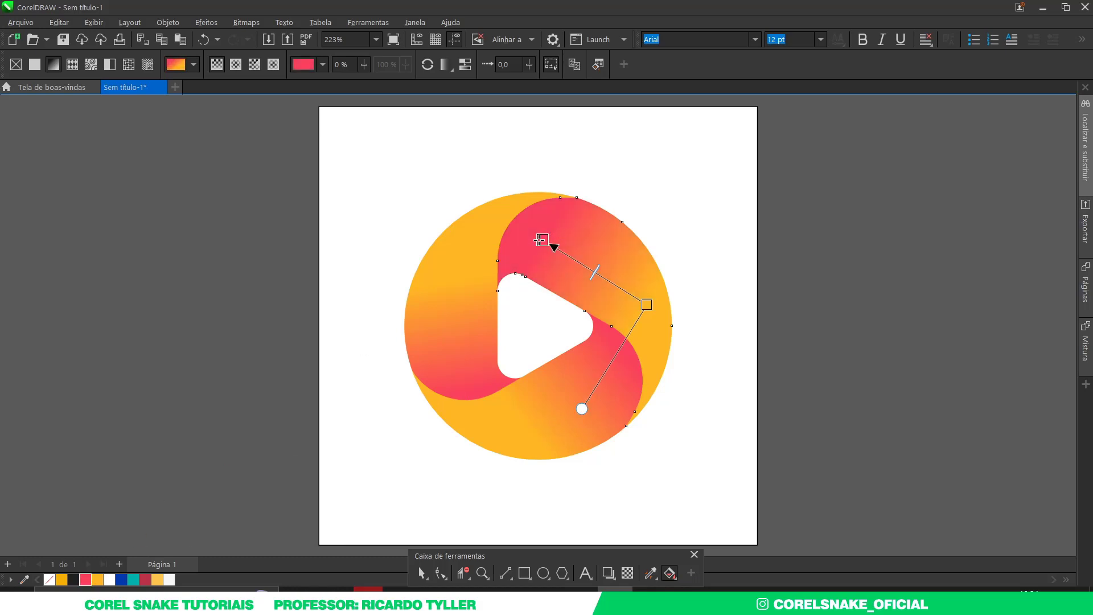
{"action": "left_click", "coordinate": [421, 573]}
{"action": "key", "text": "Escape"}
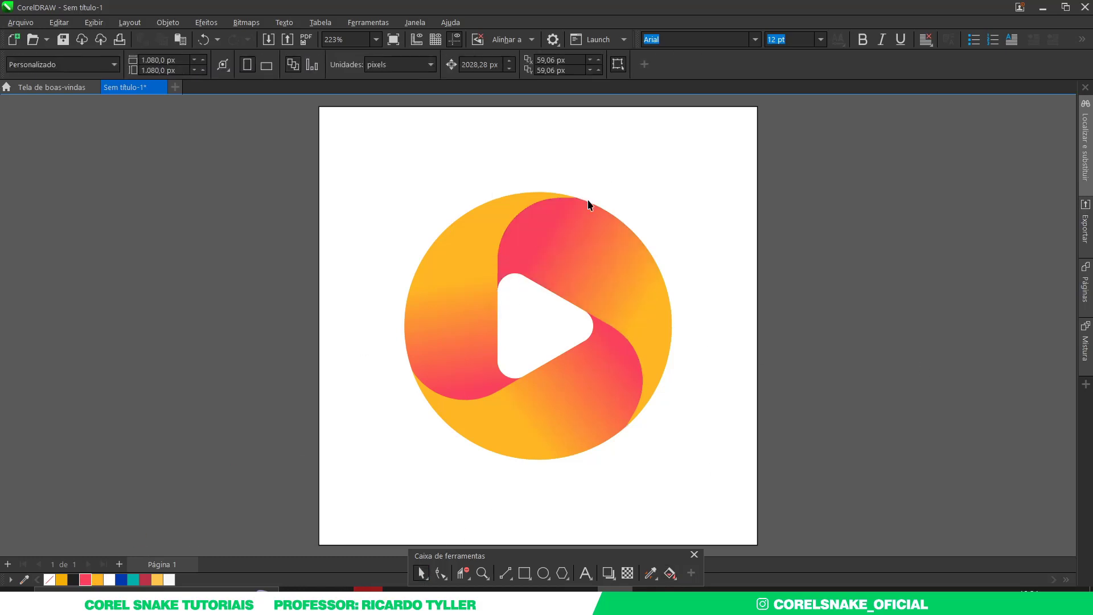
Draw a three-point curve from the triangle's upper-left corner to the circle's upper-right edge, about 285 × 186 px.
{"action": "scroll", "coordinate": [549, 237], "scroll_direction": "up", "scroll_amount": 2}
{"action": "left_click", "coordinate": [505, 572]}
{"action": "left_click", "coordinate": [508, 576]}
{"action": "left_click", "coordinate": [517, 449]}
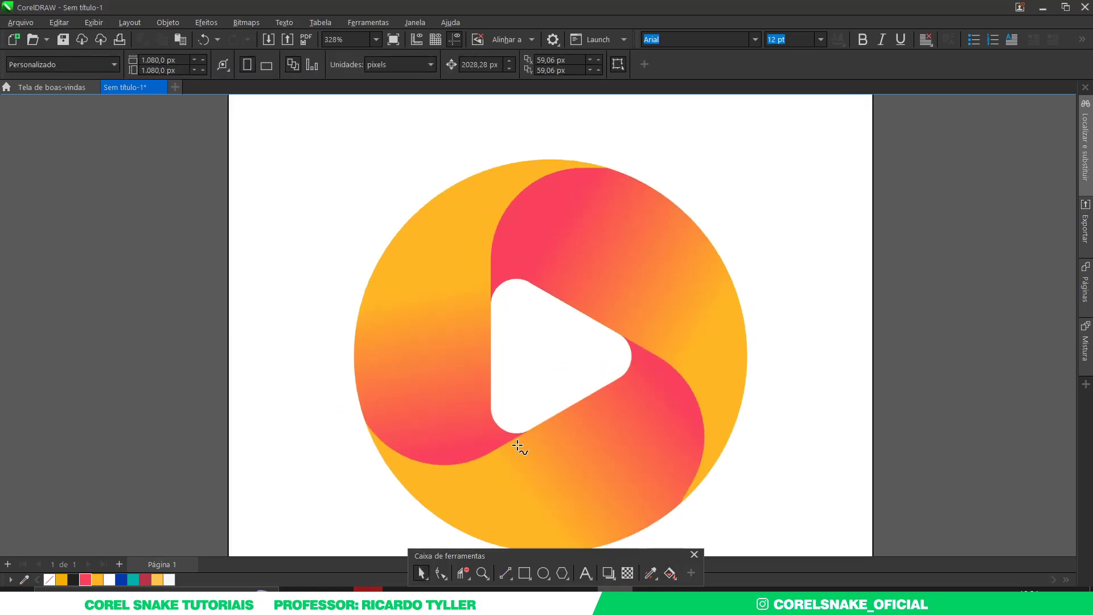
{"action": "left_click", "coordinate": [508, 576]}
{"action": "left_click", "coordinate": [501, 529]}
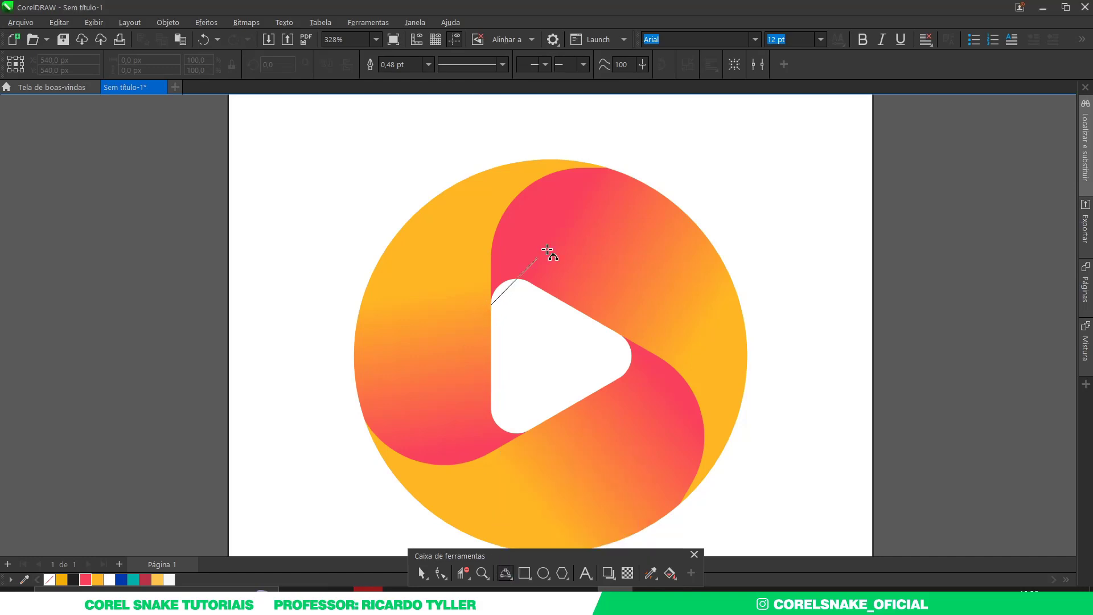
{"action": "left_click_drag", "start_coordinate": [660, 197], "coordinate": [660, 195]}
{"action": "left_click", "coordinate": [530, 230]}
Draw matching three-point curves from the triangle's right corner, about 71 × 314 px, and from its lower-left corner to the circle's left edge.
{"action": "scroll", "coordinate": [542, 342], "scroll_direction": "down", "scroll_amount": 1}
{"action": "scroll", "coordinate": [592, 232], "scroll_direction": "up", "scroll_amount": 1}
{"action": "left_click_drag", "start_coordinate": [588, 228], "coordinate": [613, 413]}
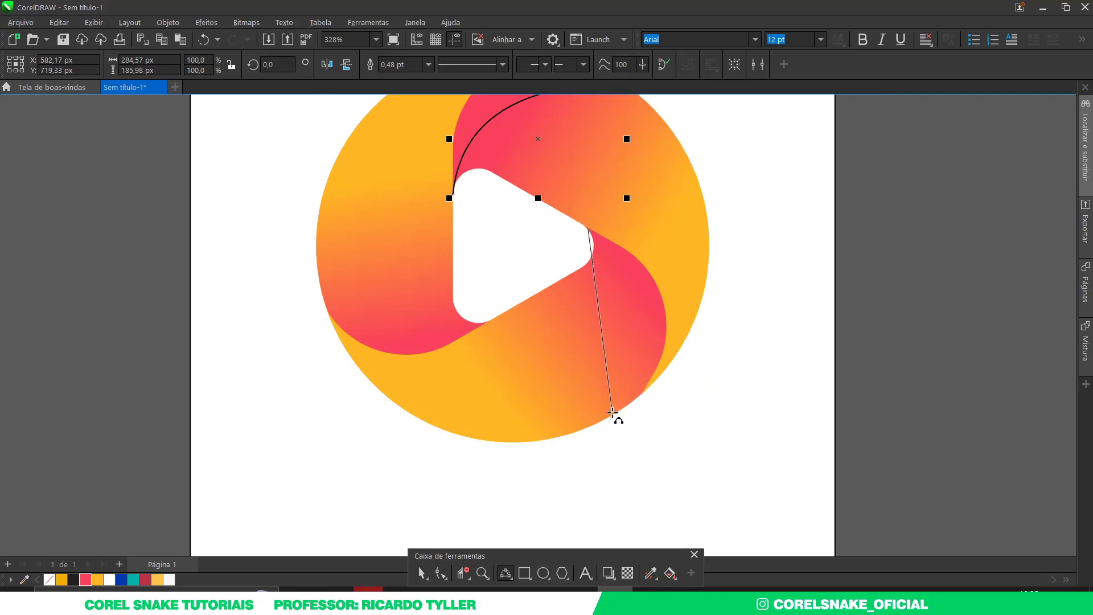
{"action": "left_click", "coordinate": [628, 300]}
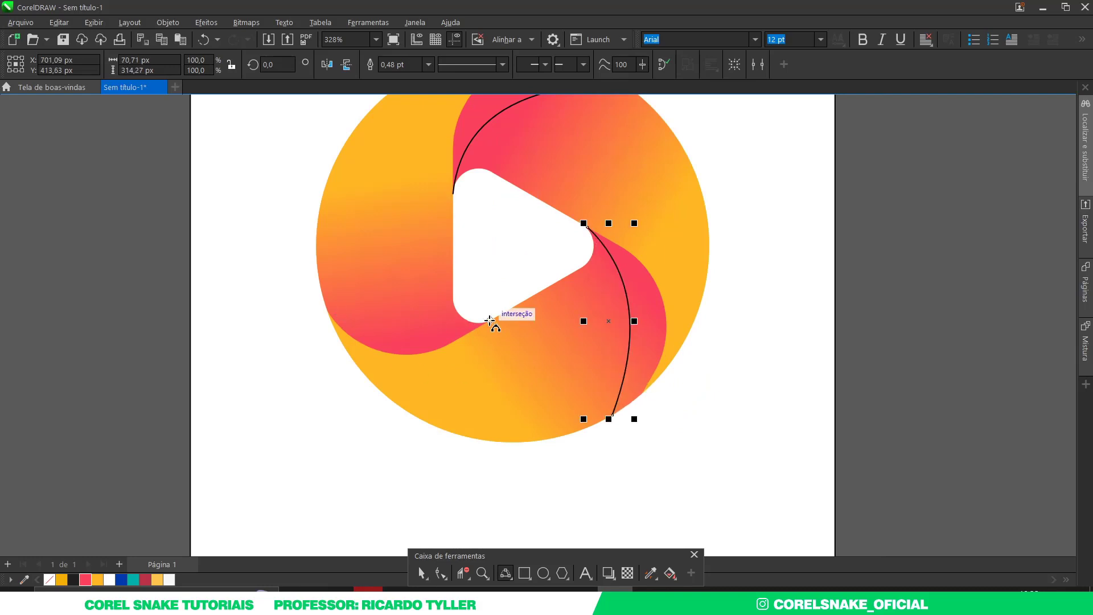
{"action": "left_click_drag", "start_coordinate": [324, 266], "coordinate": [316, 259]}
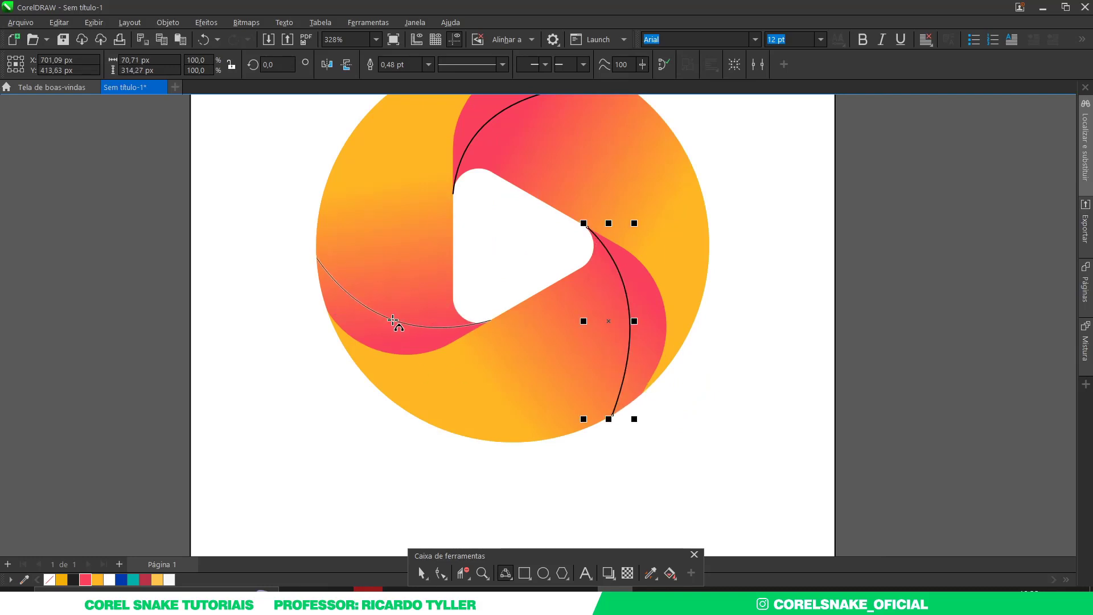
{"action": "left_click", "coordinate": [393, 321]}
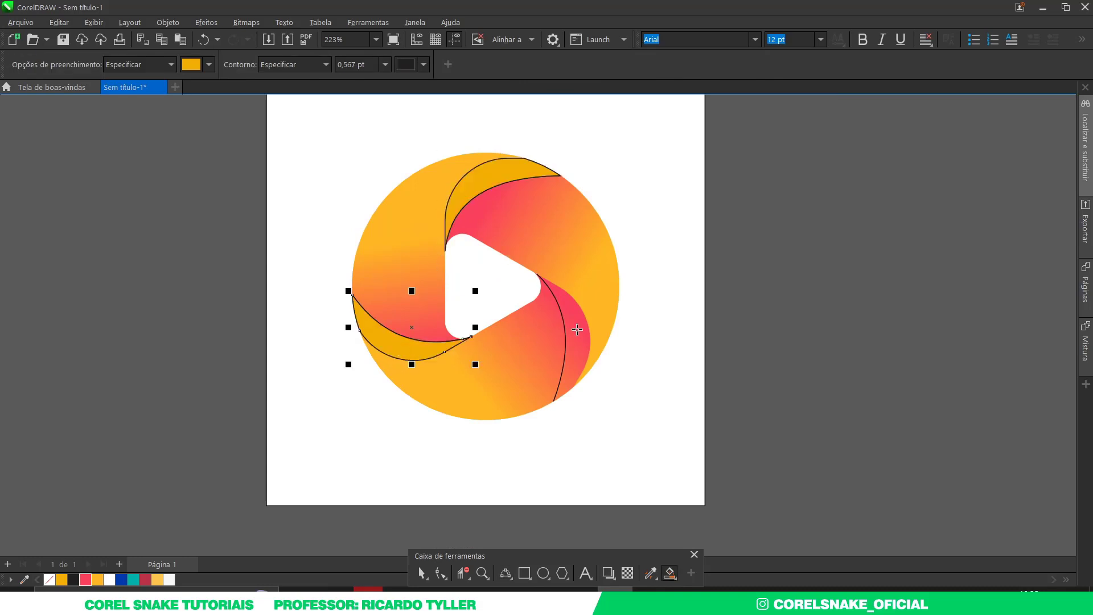
Use Smart Fill on the crescents bounded by the three curves, cut the filled shapes and delete the construction curves.
{"action": "left_click", "coordinate": [576, 330]}
{"action": "left_click", "coordinate": [422, 572]}
{"action": "key", "text": "Delete"}
{"action": "left_click_drag", "start_coordinate": [245, 245], "coordinate": [493, 370]}
{"action": "key", "text": "Delete"}
{"action": "left_click_drag", "start_coordinate": [788, 475], "coordinate": [506, 257]}
{"action": "key", "text": "Delete"}
{"action": "left_click_drag", "start_coordinate": [792, 134], "coordinate": [447, 246]}
{"action": "key", "text": "Delete"}
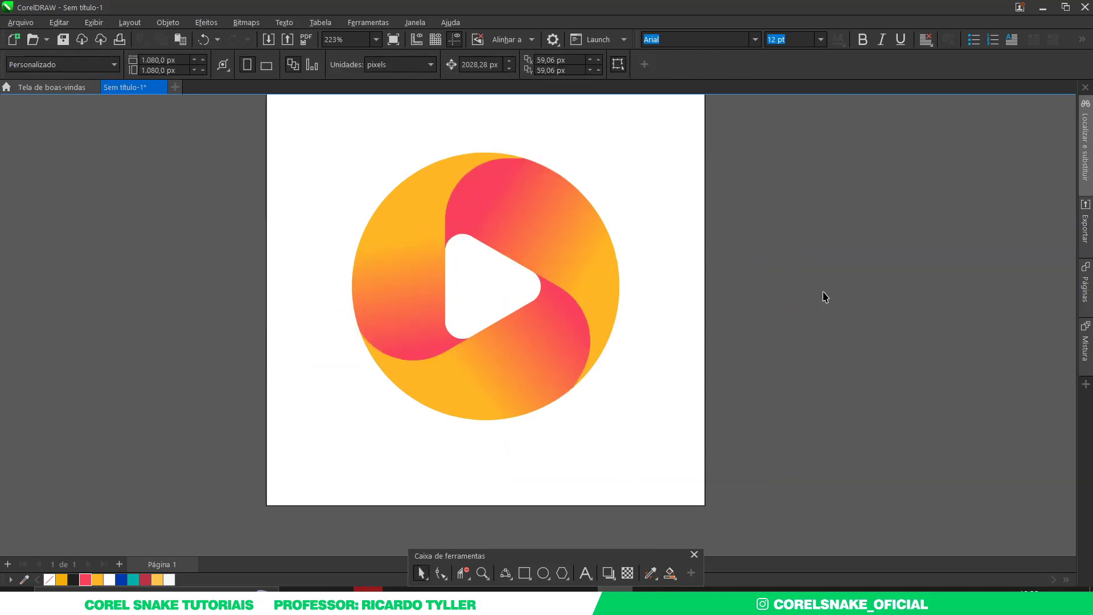
Paste the three crescents back in place, filled with dark red and without outlines.
{"action": "scroll", "coordinate": [449, 272], "scroll_direction": "up", "scroll_amount": 2}
{"action": "scroll", "coordinate": [507, 385], "scroll_direction": "down", "scroll_amount": 1}
{"action": "scroll", "coordinate": [507, 385], "scroll_direction": "up", "scroll_amount": 1}
{"action": "key", "text": "ctrl+v"}
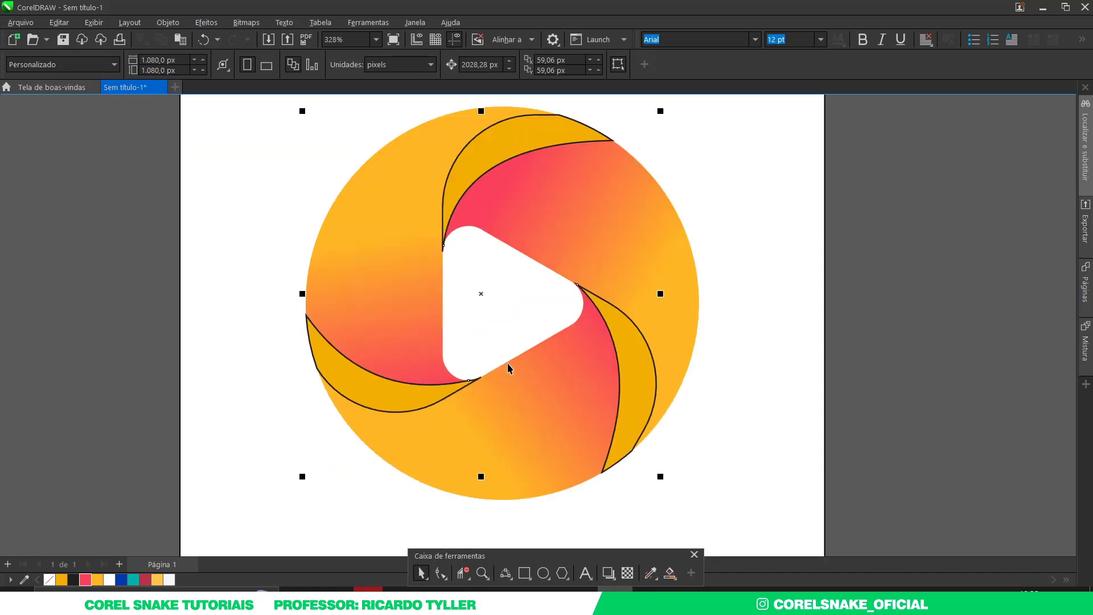
{"action": "left_click", "coordinate": [145, 579]}
{"action": "right_click", "coordinate": [48, 579]}
Apply a linear transparency to each dark red crescent, fading it away from the triangle into its section.
{"action": "left_click", "coordinate": [398, 396]}
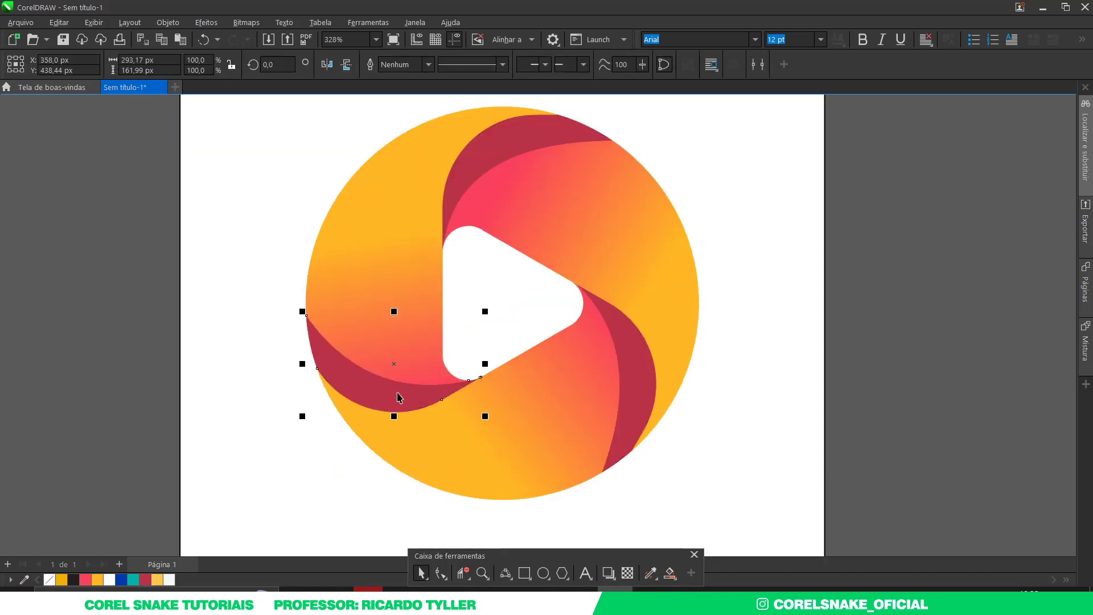
{"action": "left_click", "coordinate": [627, 572]}
{"action": "left_click_drag", "start_coordinate": [451, 391], "coordinate": [317, 361]}
{"action": "left_click_drag", "start_coordinate": [619, 315], "coordinate": [626, 426]}
{"action": "left_click_drag", "start_coordinate": [449, 193], "coordinate": [534, 120]}
{"action": "key", "text": "space"}
{"action": "scroll", "coordinate": [885, 337], "scroll_direction": "down", "scroll_amount": 1}
{"action": "left_click", "coordinate": [885, 336]}
Create light-grey highlight crescents along the outer edges of the left and upper-right sections by offsetting each section inward and using Smart Fill.
{"action": "scroll", "coordinate": [401, 255], "scroll_direction": "up", "scroll_amount": 1}
{"action": "left_click_drag", "start_coordinate": [403, 255], "coordinate": [441, 217]}
{"action": "key", "text": "Escape"}
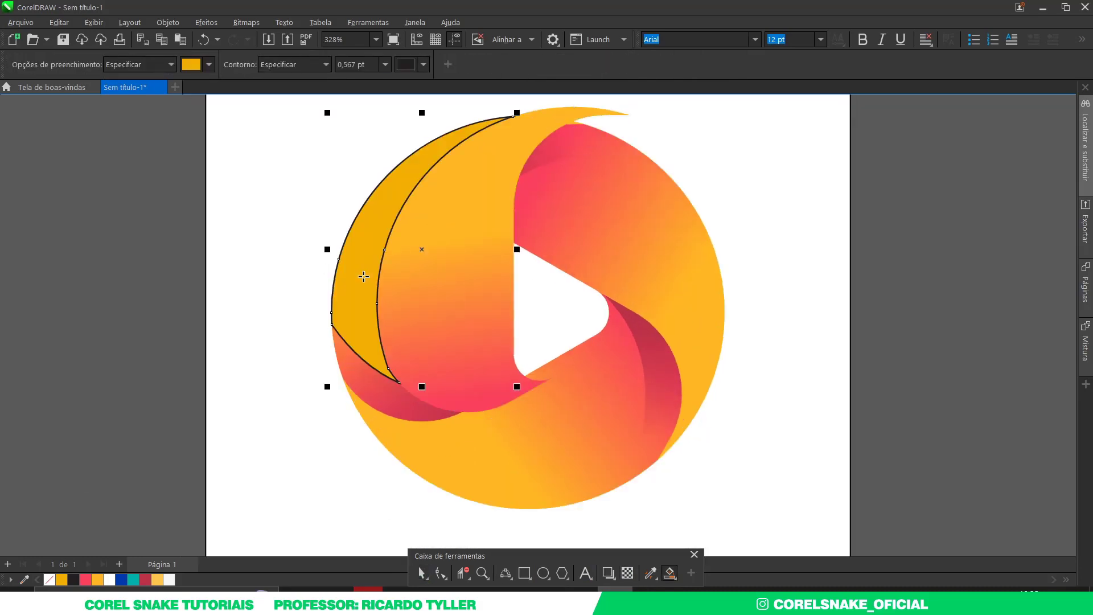
{"action": "left_click", "coordinate": [174, 581]}
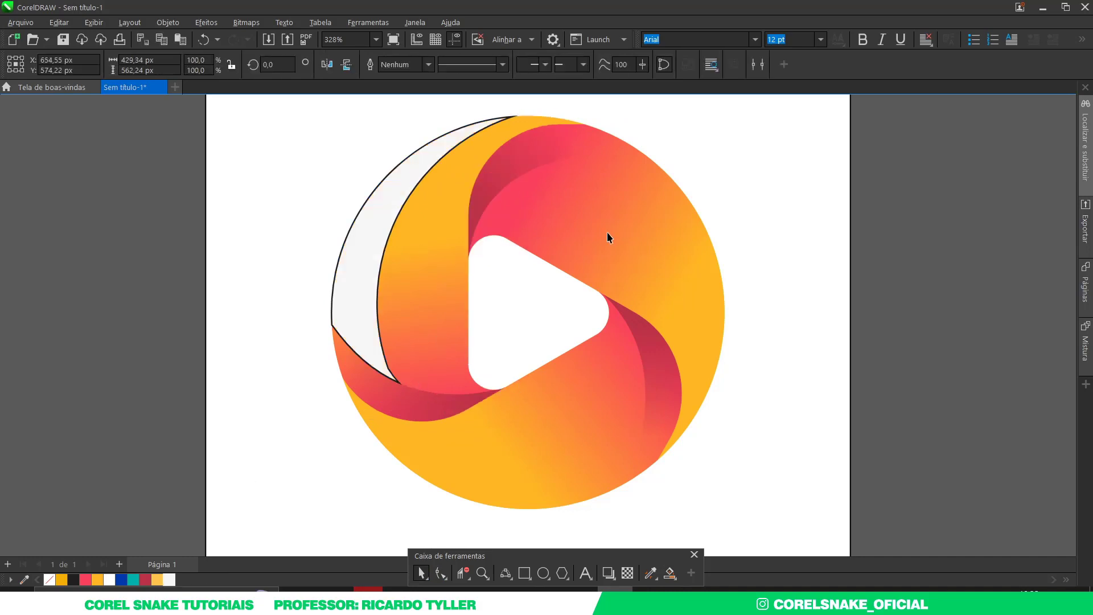
{"action": "left_click", "coordinate": [633, 260]}
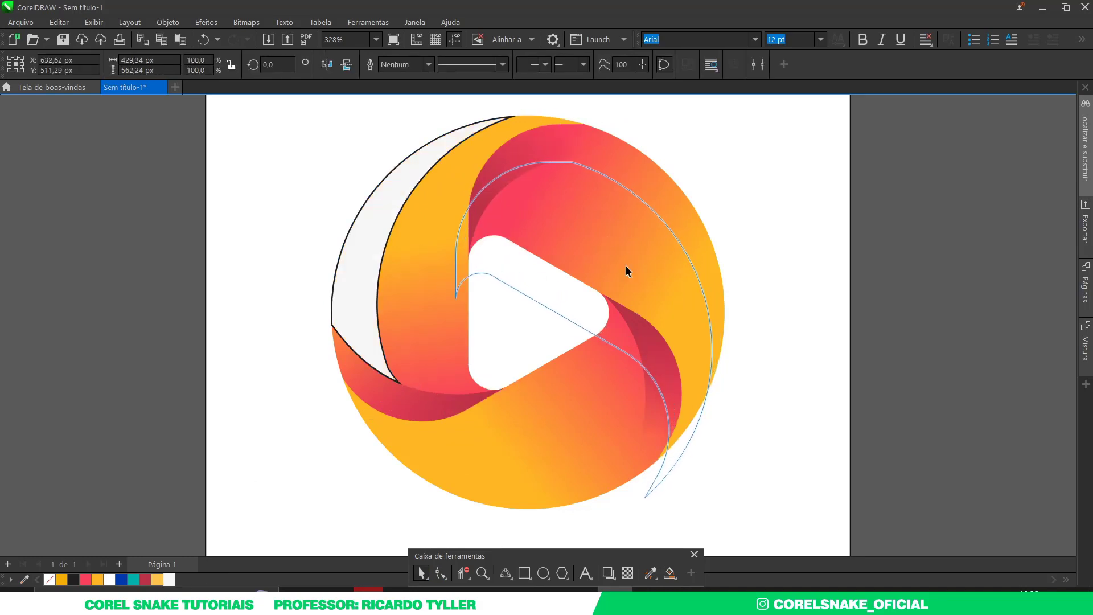
{"action": "left_click", "coordinate": [626, 265]}
Create a third highlight crescent along the bottom section's outer edge and fill it with light grey.
{"action": "left_click", "coordinate": [562, 430]}
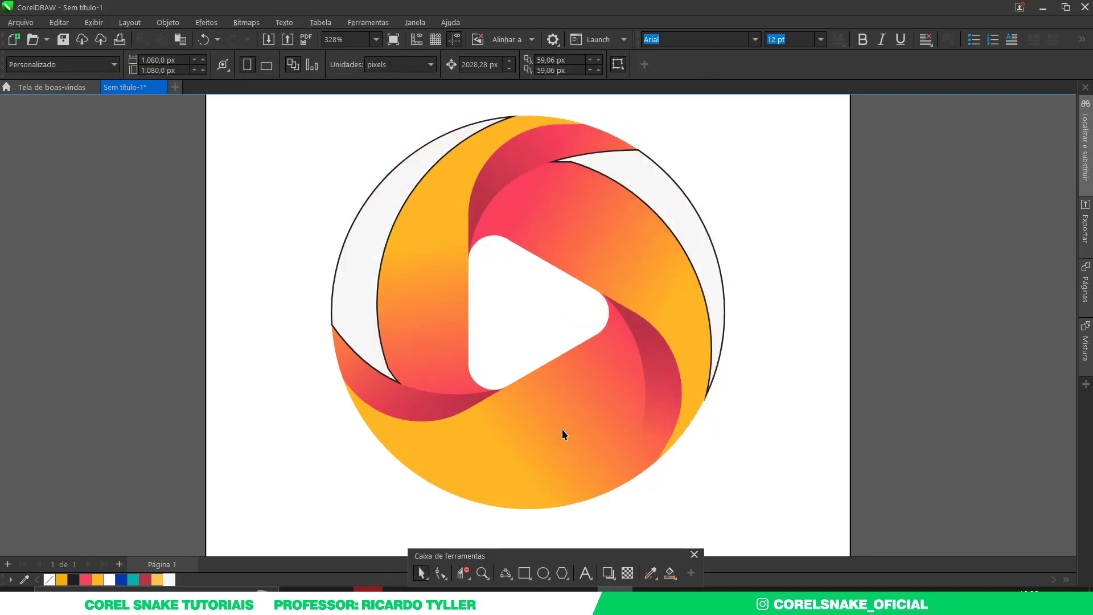
{"action": "left_click_drag", "start_coordinate": [562, 430], "coordinate": [519, 413]}
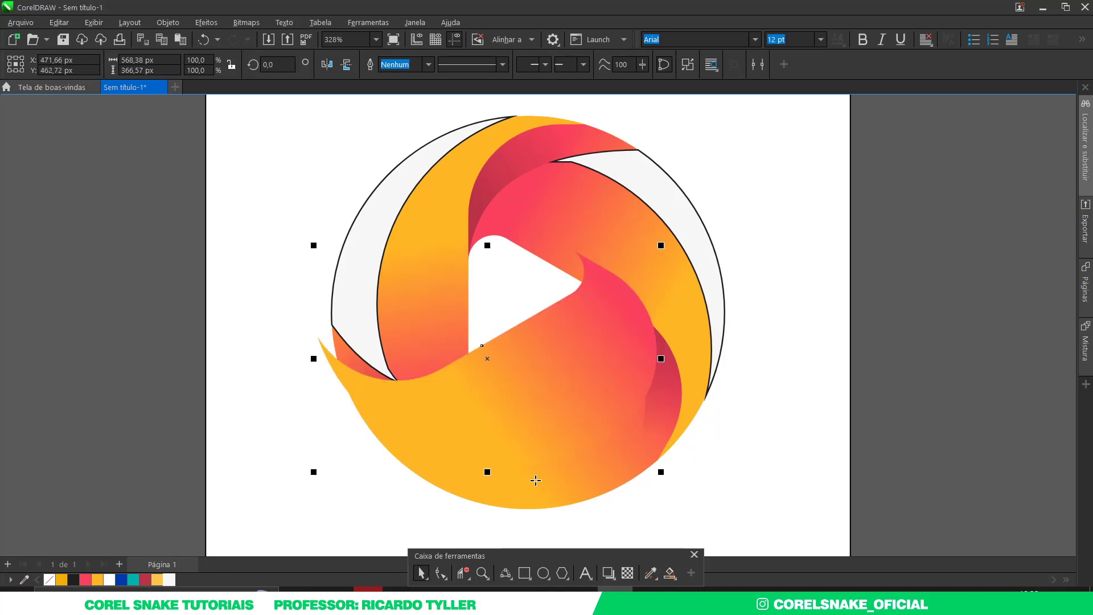
{"action": "key", "text": "ctrl+z"}
{"action": "left_click_drag", "start_coordinate": [470, 389], "coordinate": [477, 396]}
{"action": "left_click", "coordinate": [419, 573]}
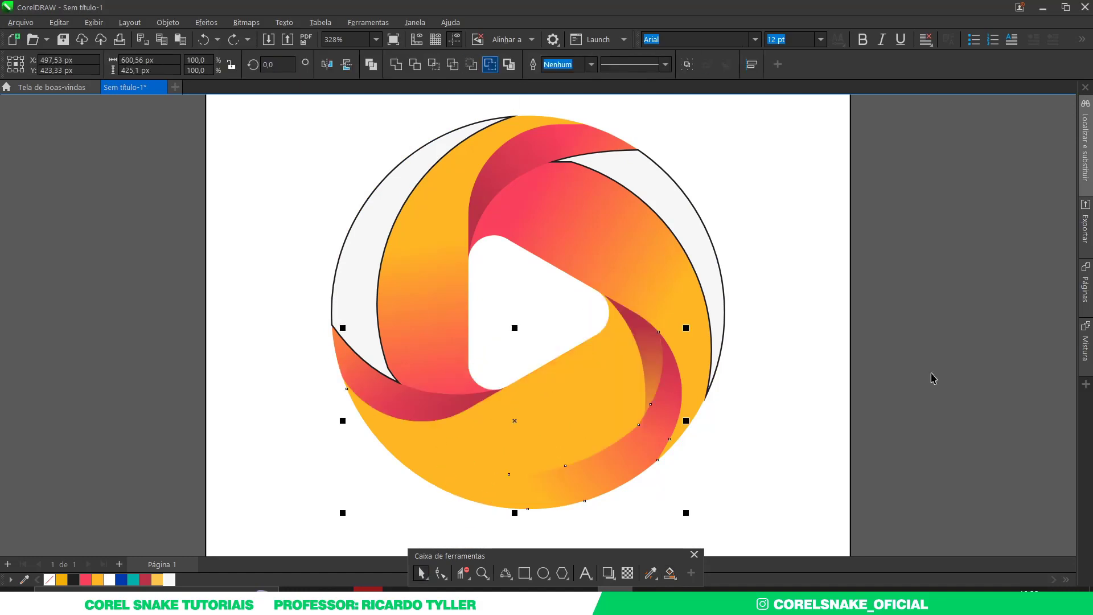
{"action": "key", "text": "ctrl+z"}
{"action": "left_click", "coordinate": [559, 495]}
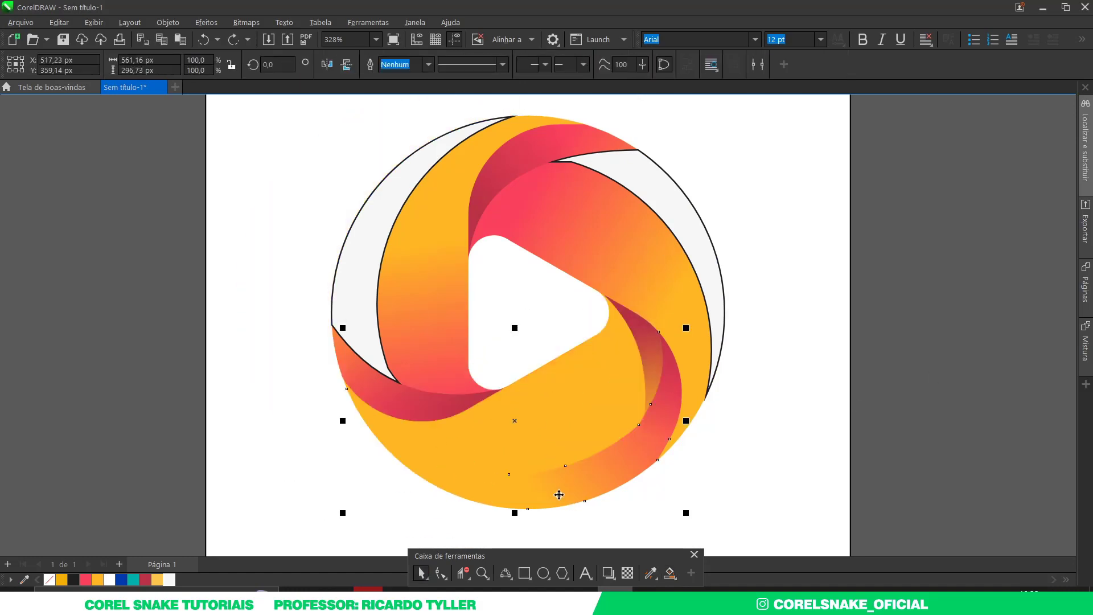
{"action": "key", "text": "Delete"}
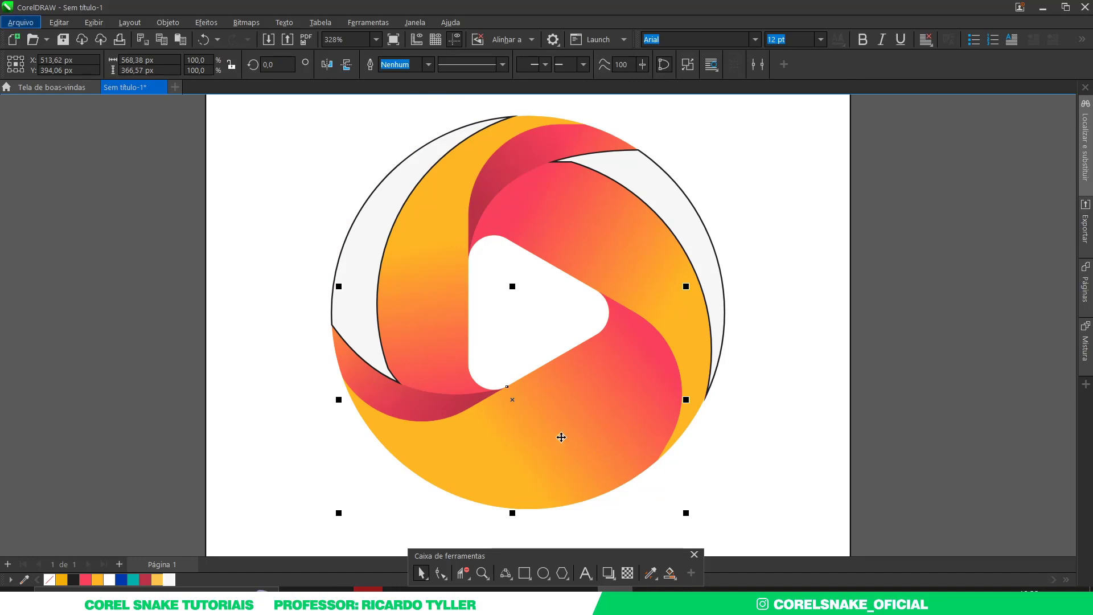
{"action": "key", "text": "ctrl+z"}
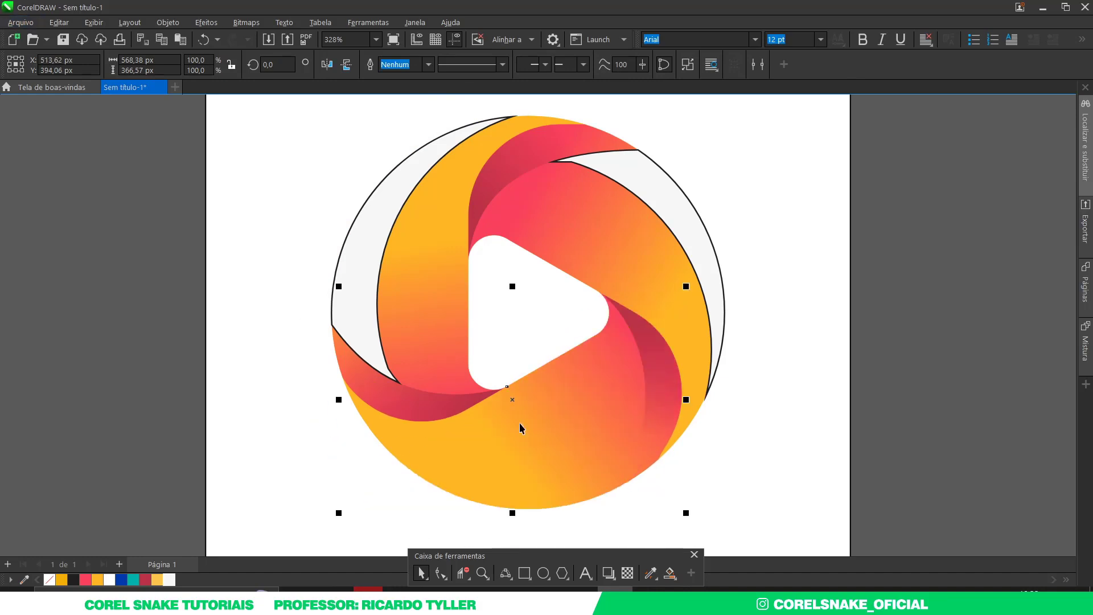
{"action": "key", "text": "ctrl+z"}
{"action": "left_click", "coordinate": [168, 579]}
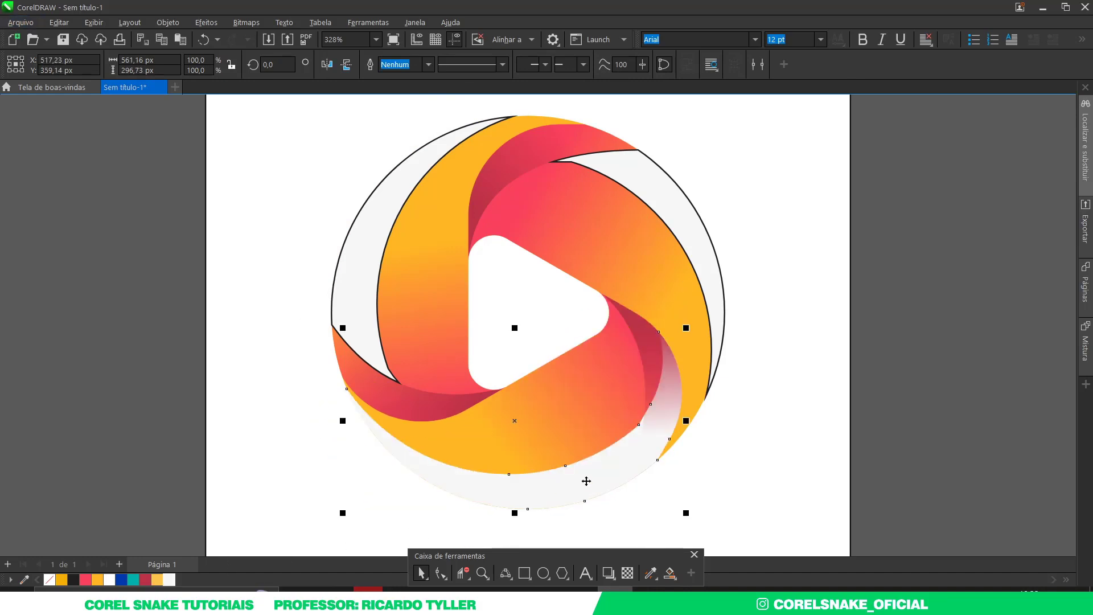
Trim the bottom highlight where it overlaps the dark red shadow crescent at the lower-right of the circle.
{"action": "left_click", "coordinate": [647, 348]}
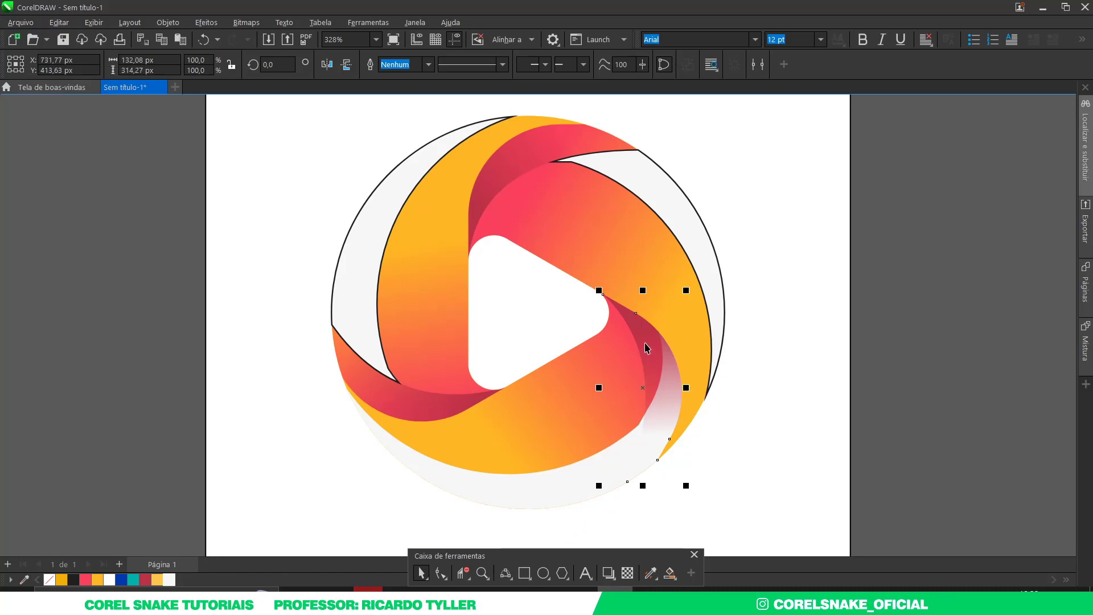
{"action": "left_click", "coordinate": [599, 484], "text": "shift"}
{"action": "left_click", "coordinate": [490, 64]}
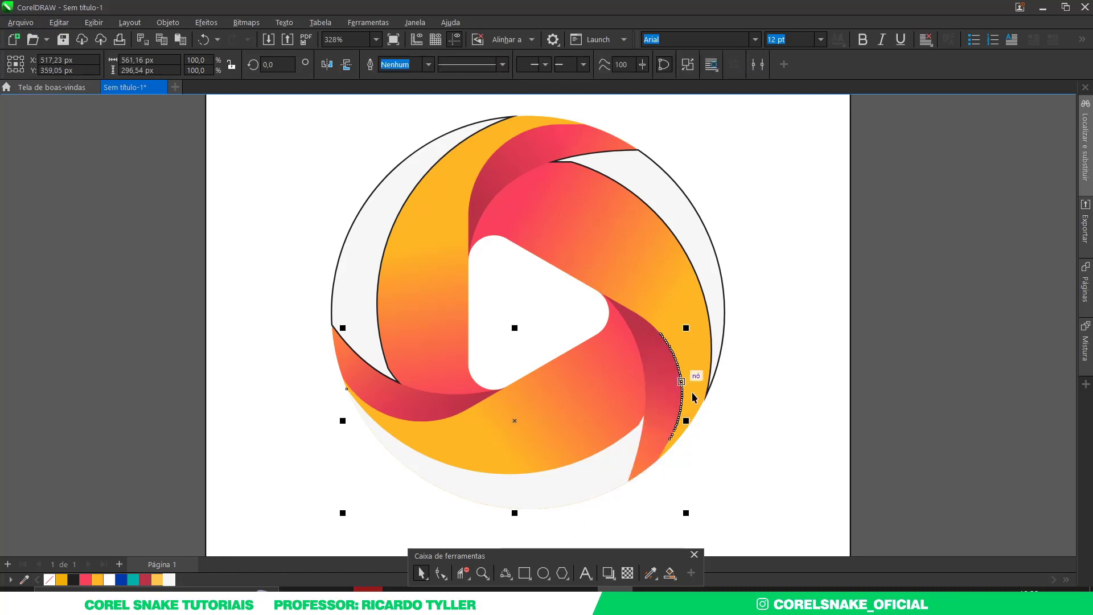
Remove the outlines from the three light-grey highlights and give them a uniform transparency of 72.
{"action": "scroll", "coordinate": [634, 415], "scroll_direction": "down", "scroll_amount": 1}
{"action": "left_click", "coordinate": [624, 263]}
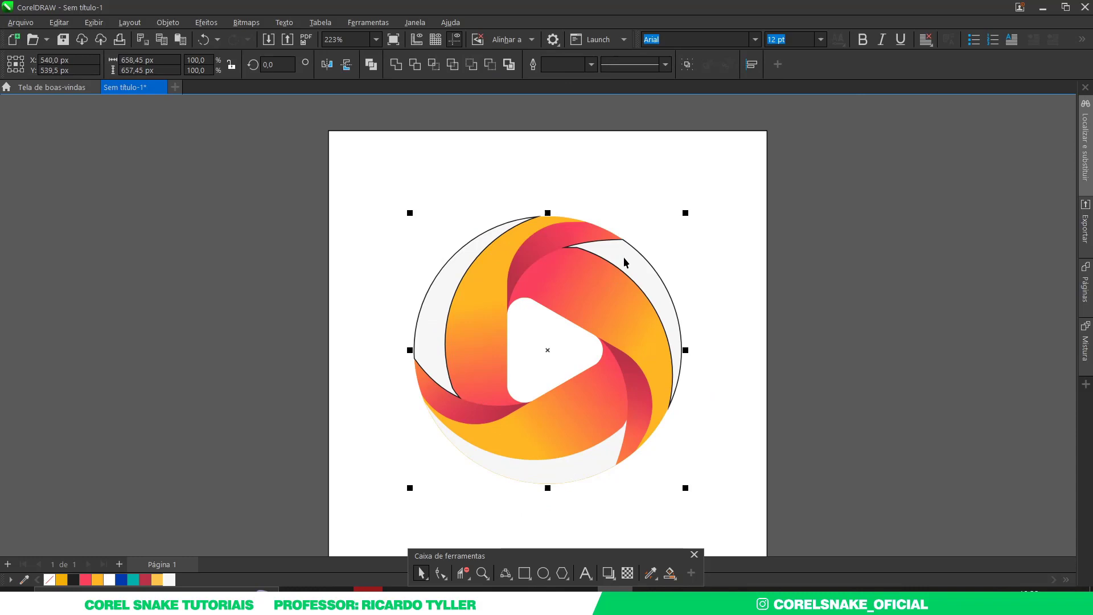
{"action": "right_click", "coordinate": [48, 580]}
{"action": "left_click", "coordinate": [627, 573]}
{"action": "left_click", "coordinate": [34, 64]}
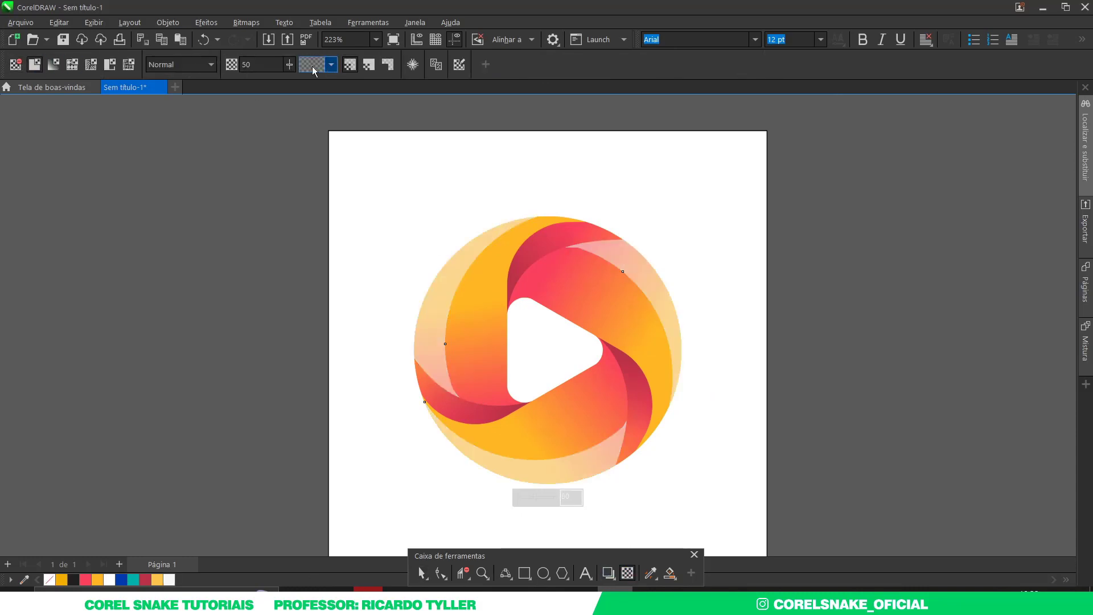
{"action": "left_click", "coordinate": [289, 64]}
{"action": "left_click_drag", "start_coordinate": [293, 70], "coordinate": [288, 68]}
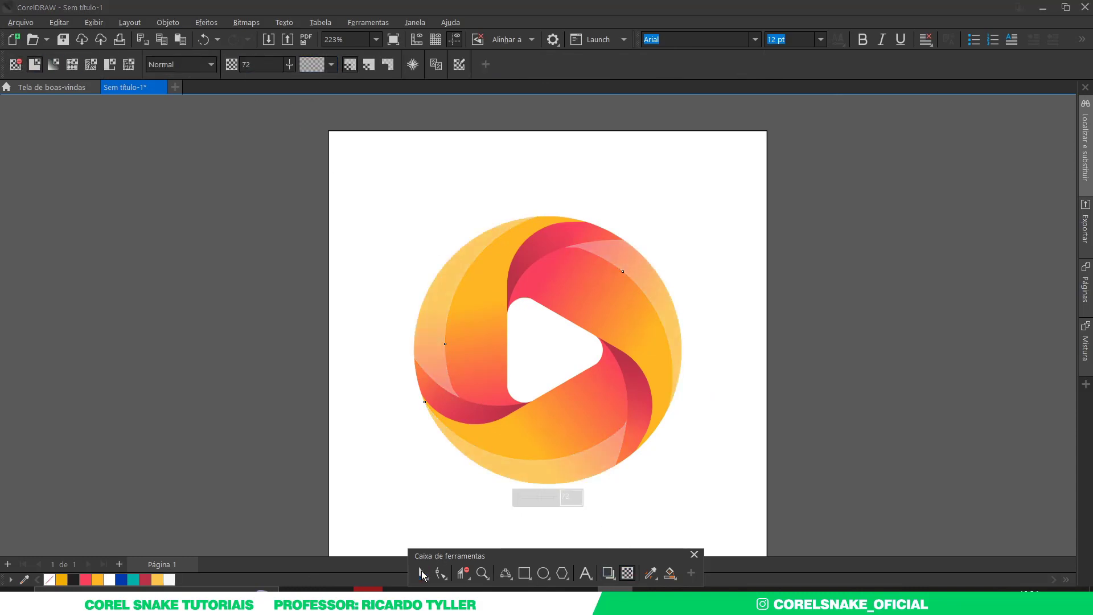
{"action": "left_click", "coordinate": [421, 572]}
{"action": "left_click", "coordinate": [799, 332]}
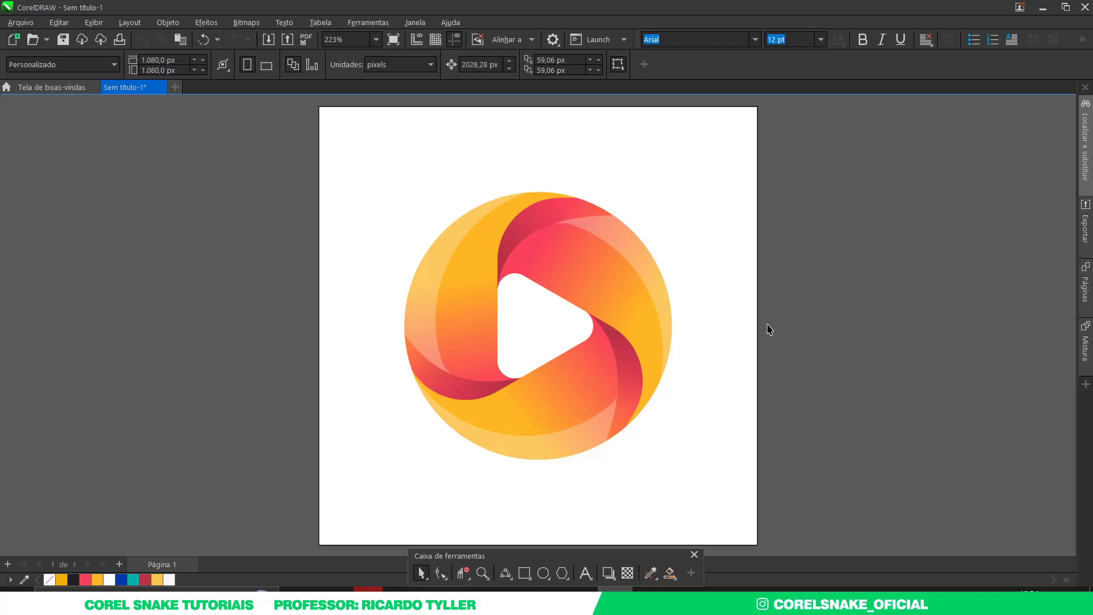
Fill the base circle with white and place it back behind the swirl sections.
{"action": "left_click", "coordinate": [444, 246]}
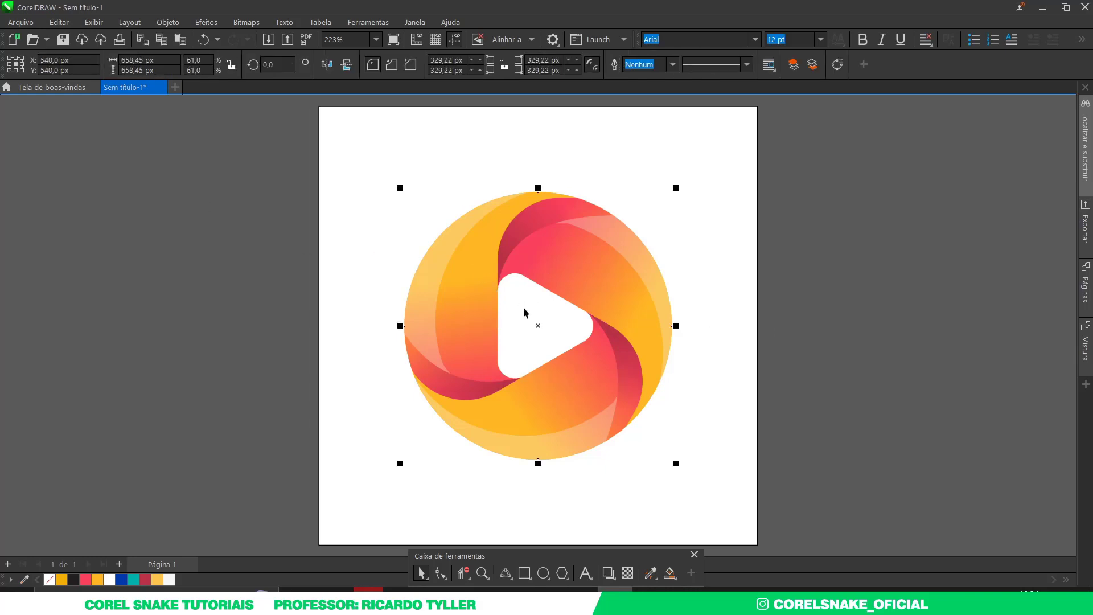
{"action": "key", "text": "shift+Page_Up"}
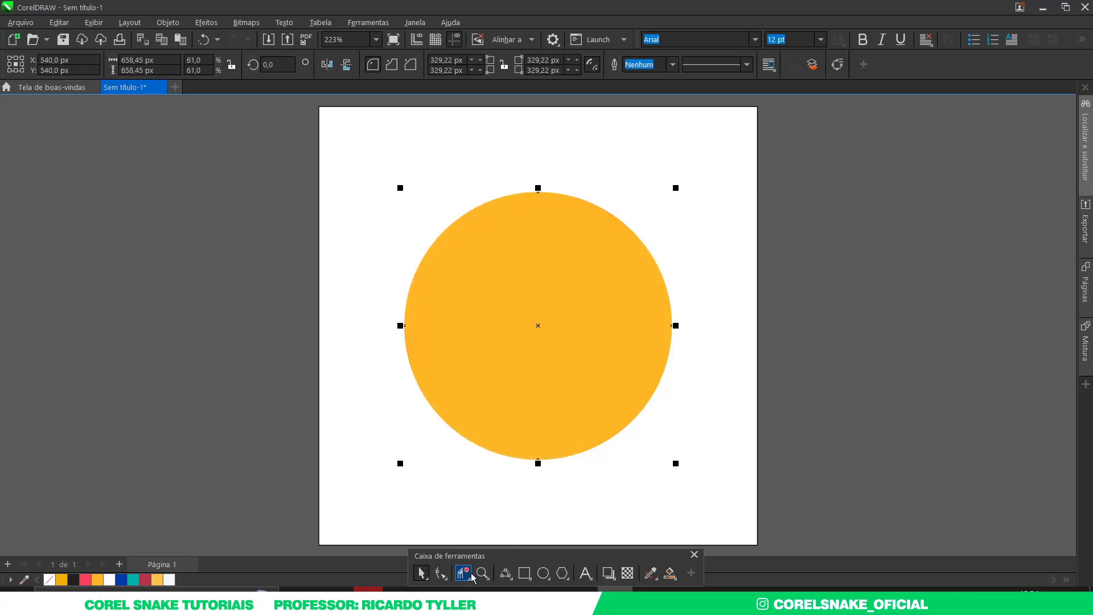
{"action": "left_click", "coordinate": [169, 579]}
{"action": "left_click", "coordinate": [109, 579]}
{"action": "key", "text": "ctrl+Page_Down"}
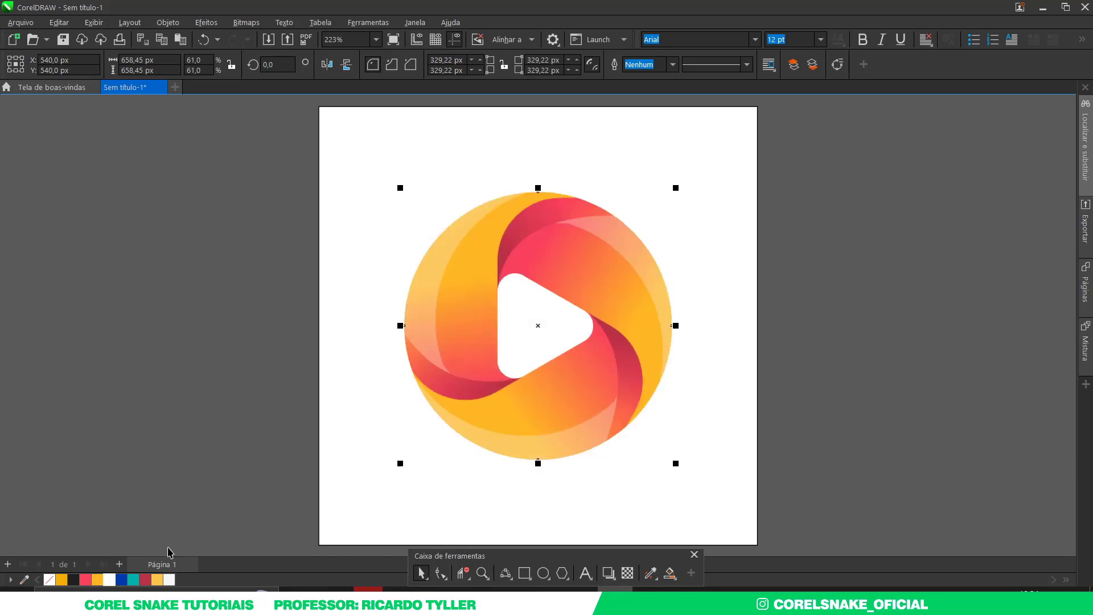
Add a flat perspective drop shadow at the base of the circle with feathering 41 and opacity 65.
{"action": "left_click", "coordinate": [608, 572]}
{"action": "left_click_drag", "start_coordinate": [538, 460], "coordinate": [536, 440]}
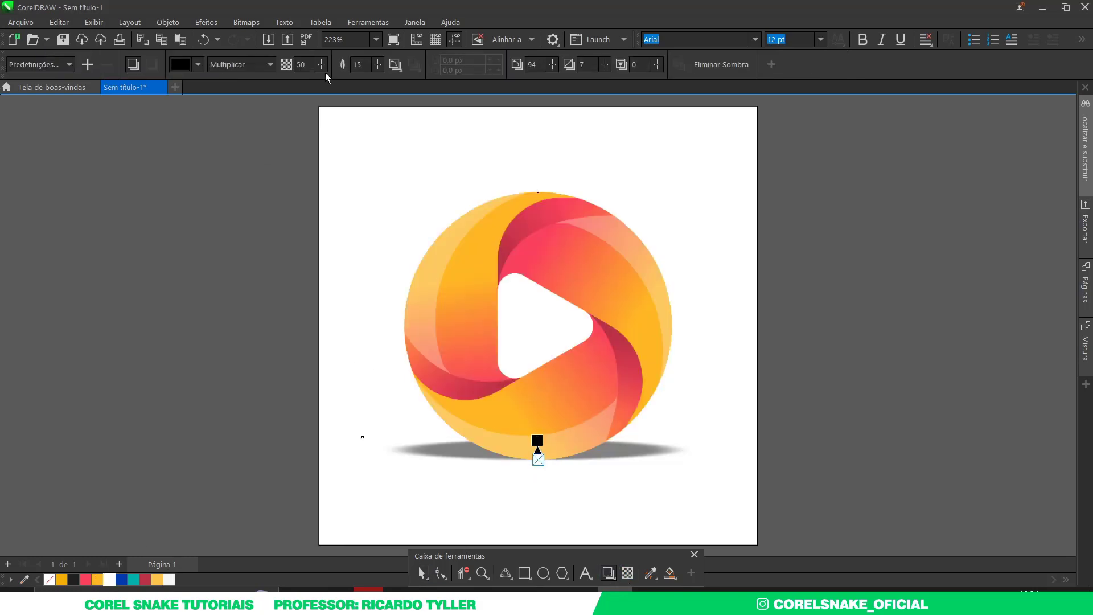
{"action": "left_click", "coordinate": [377, 64]}
{"action": "left_click_drag", "start_coordinate": [378, 69], "coordinate": [397, 113]}
{"action": "left_click", "coordinate": [320, 64]}
{"action": "left_click_drag", "start_coordinate": [319, 68], "coordinate": [342, 80]}
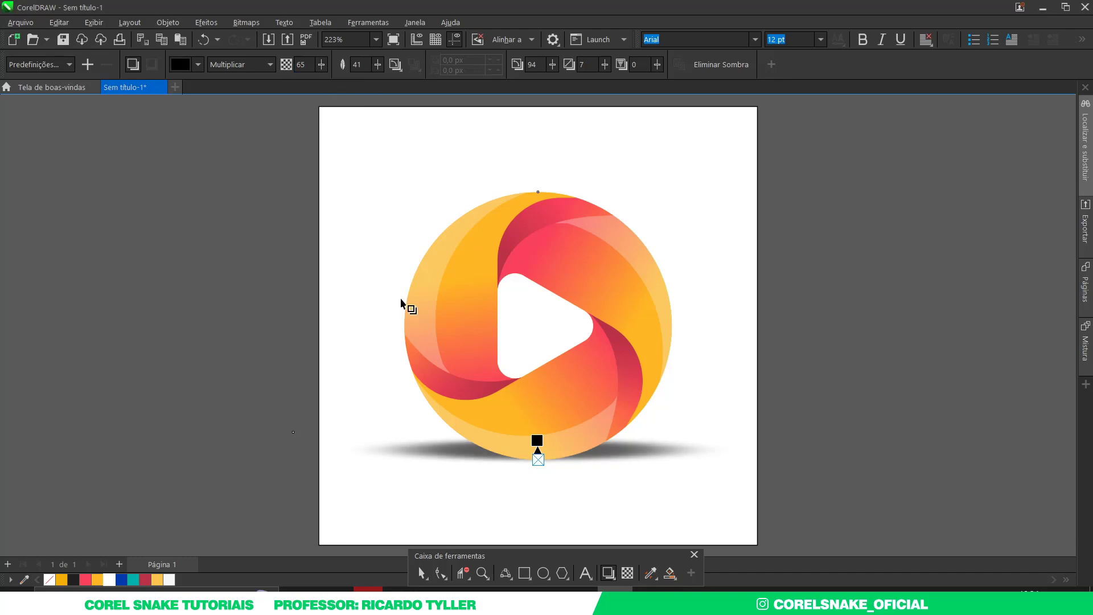
Separate the drop shadow from the circle and shrink it to about 804 × 58 px beneath the logo.
{"action": "left_click", "coordinate": [421, 572]}
{"action": "left_click", "coordinate": [490, 510]}
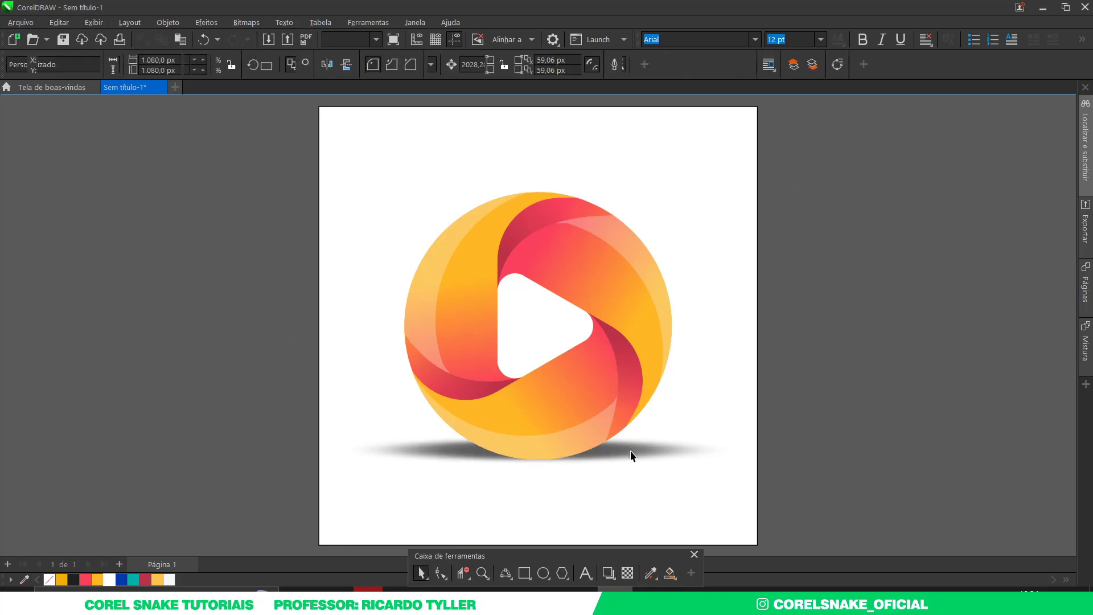
{"action": "left_click", "coordinate": [630, 449]}
{"action": "left_click_drag", "start_coordinate": [786, 468], "coordinate": [708, 483]}
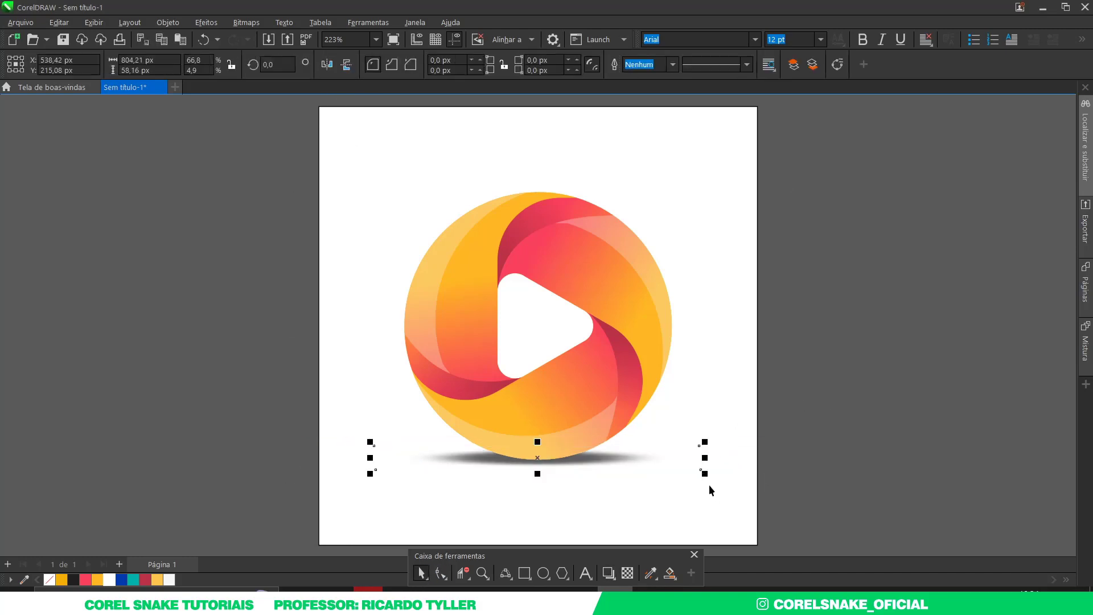
{"action": "left_click", "coordinate": [721, 351]}
Convert the logo artwork to a 300 dpi RGB (24-bit) bitmap with anti-aliasing and a transparent background.
{"action": "scroll", "coordinate": [589, 319], "scroll_direction": "down", "scroll_amount": 2}
{"action": "left_click_drag", "start_coordinate": [301, 234], "coordinate": [644, 407]}
{"action": "left_click_drag", "start_coordinate": [275, 203], "coordinate": [674, 400]}
{"action": "left_click", "coordinate": [246, 22]}
{"action": "left_click", "coordinate": [267, 35]}
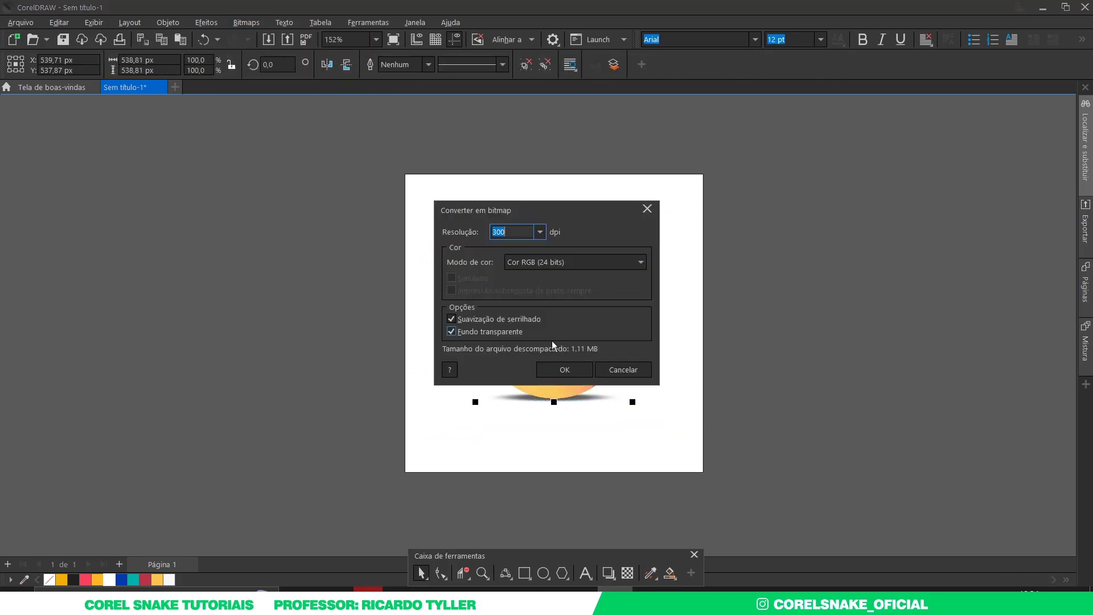
{"action": "left_click", "coordinate": [561, 369]}
Mirror a copy of the logo bitmap below the shadow as a reflection and fade it downward with a linear transparency.
{"action": "left_click_drag", "start_coordinate": [565, 278], "coordinate": [554, 464]}
{"action": "left_click", "coordinate": [627, 572]}
{"action": "left_click_drag", "start_coordinate": [553, 395], "coordinate": [554, 348]}
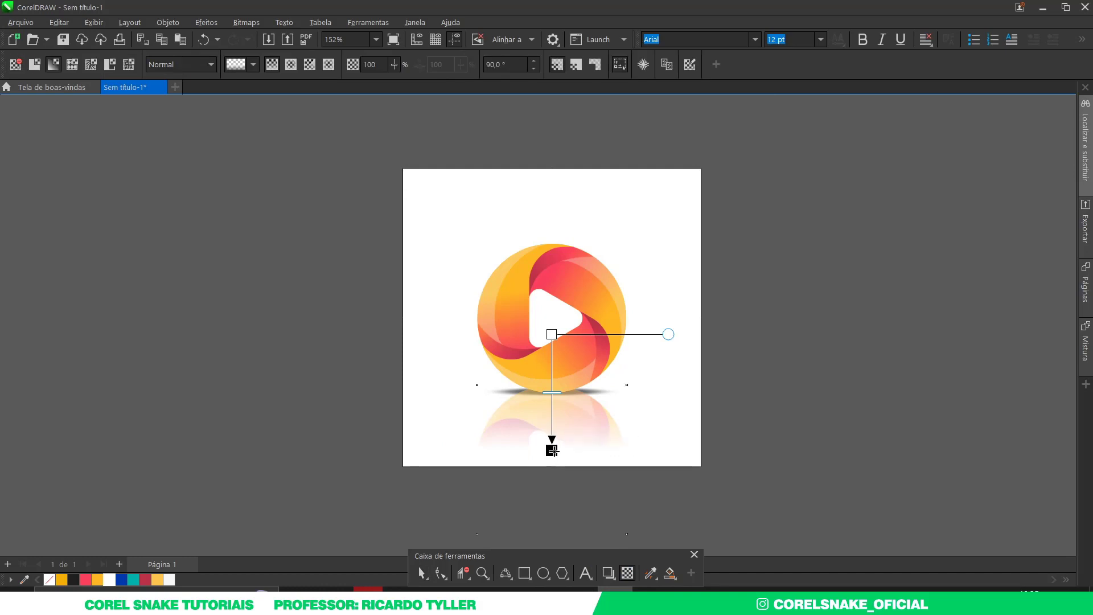
{"action": "left_click", "coordinate": [421, 572]}
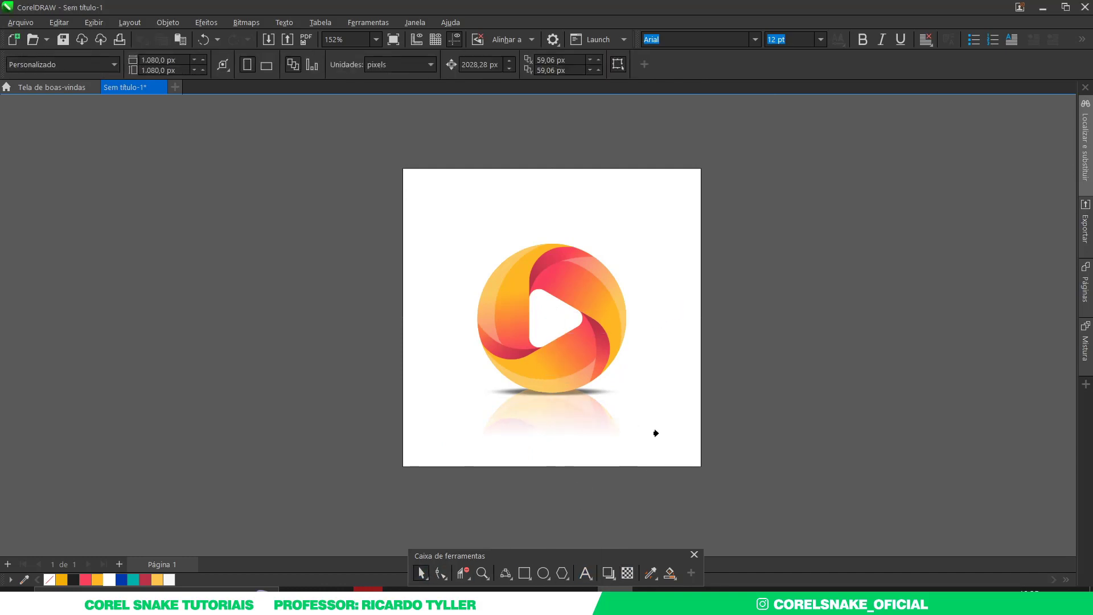
Enlarge the white background rectangle to about 4146 × 1822 px around the page centre and remove its outline.
{"action": "key", "text": "shift+F4"}
{"action": "scroll", "coordinate": [519, 308], "scroll_direction": "down", "scroll_amount": 4}
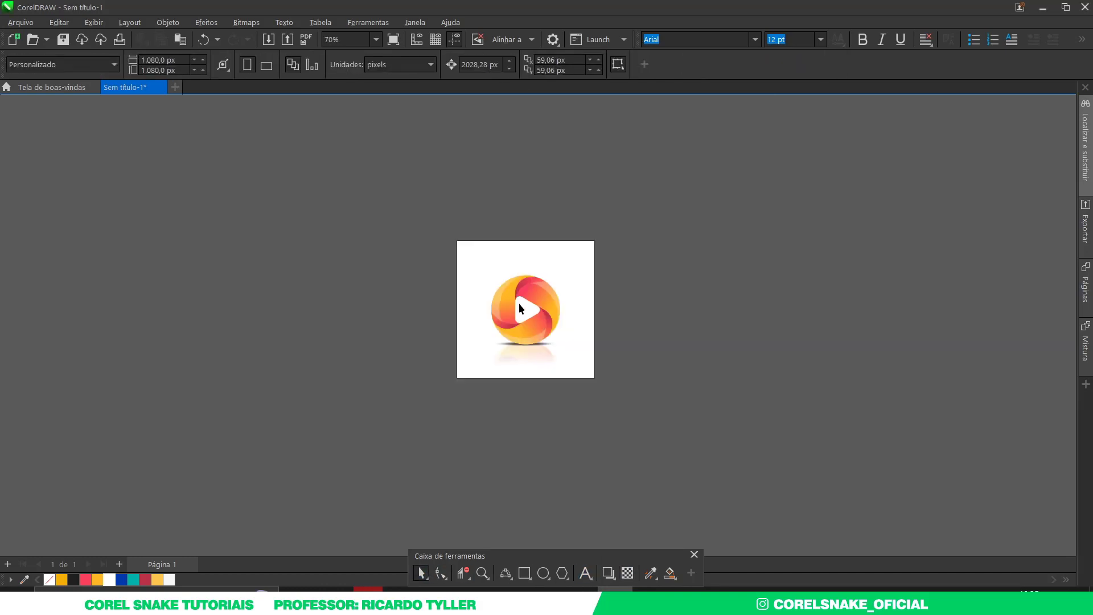
{"action": "left_click", "coordinate": [422, 573]}
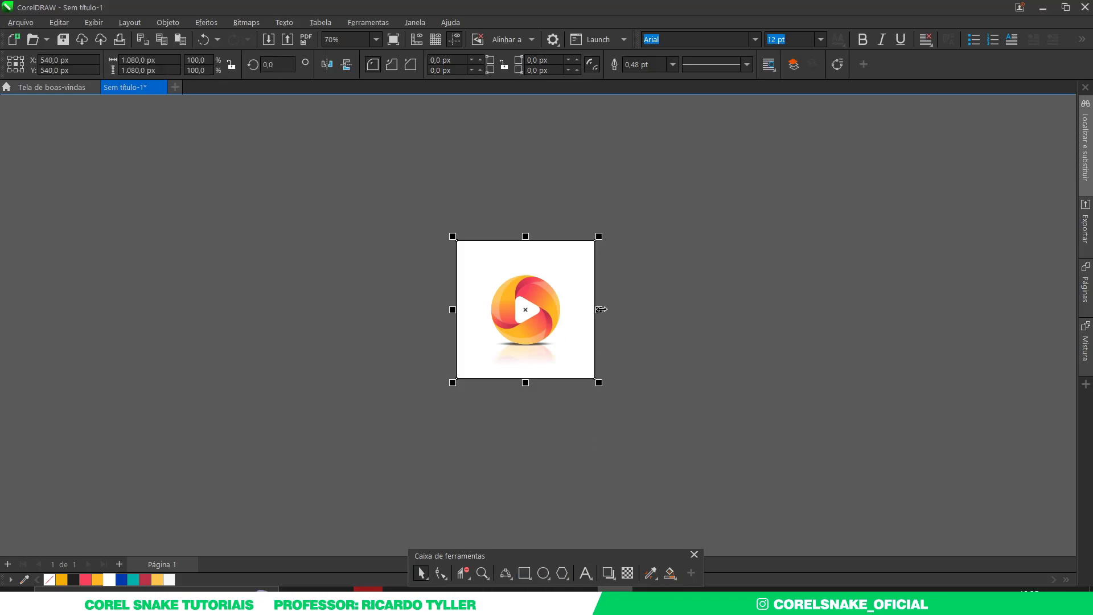
{"action": "left_click", "coordinate": [571, 250]}
{"action": "left_click", "coordinate": [49, 579]}
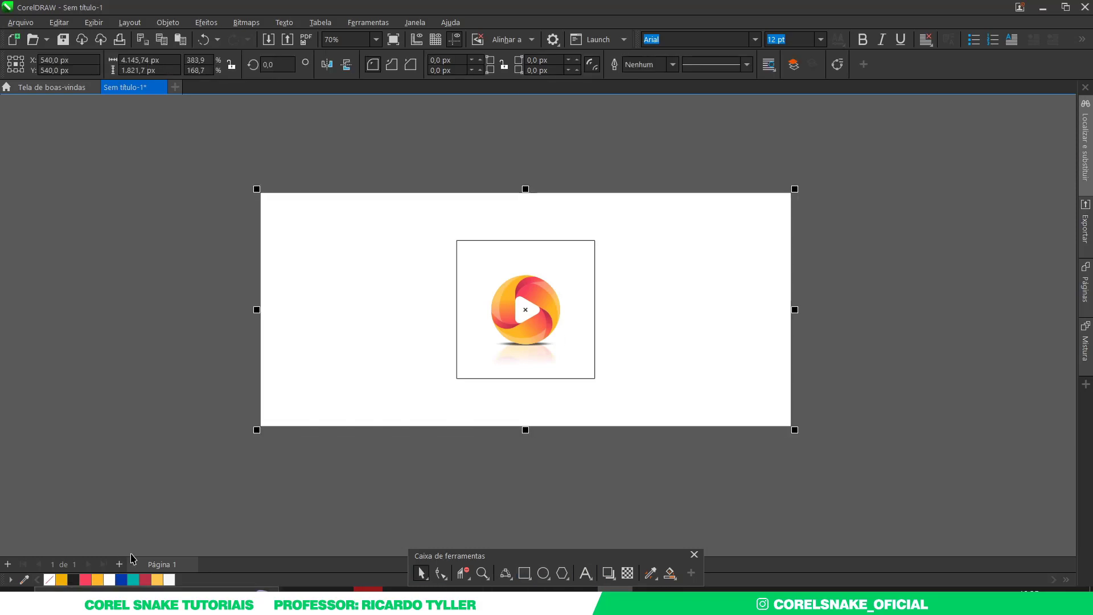
Hide the page border and display the finished logo in a full-screen preview.
{"action": "key", "text": "Escape"}
{"action": "left_click", "coordinate": [455, 373]}
{"action": "key", "text": "Escape"}
{"action": "left_click", "coordinate": [722, 386]}
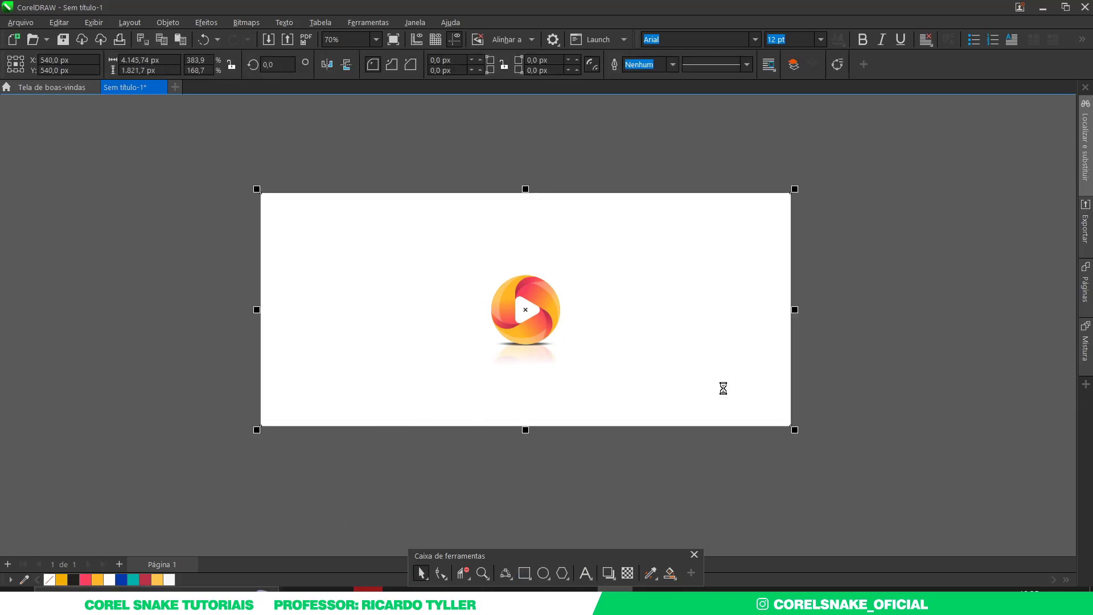
{"action": "key", "text": "Delete"}
{"action": "key", "text": "shift+F4"}
{"action": "key", "text": "F9"}
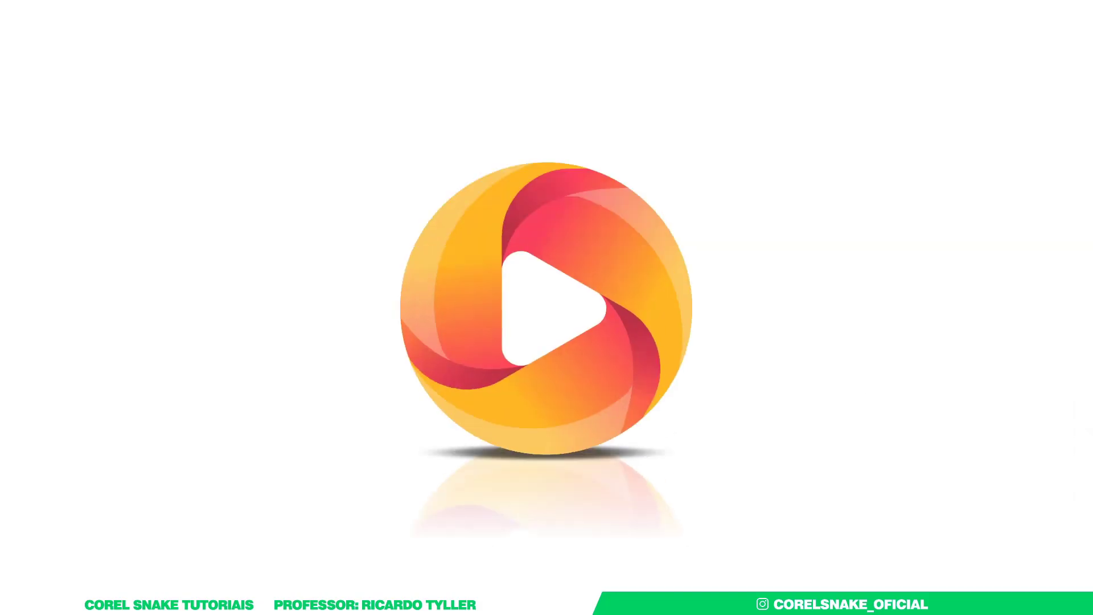